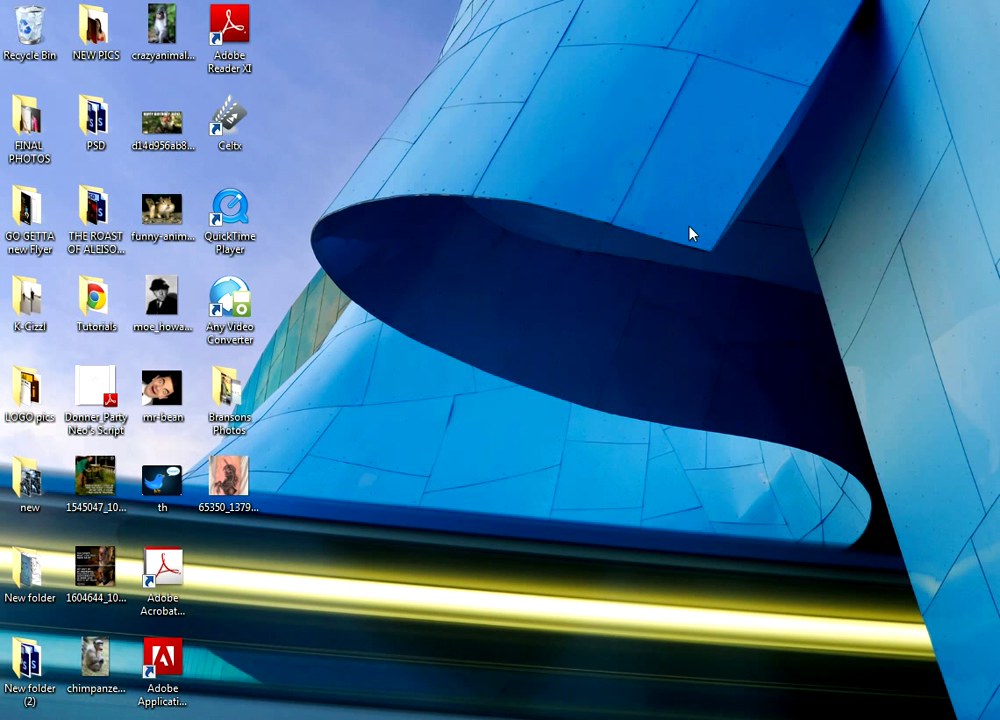
- Drag the NEO FILMS INC title up near the top of the canvas and slightly left
left_click(352, 716)
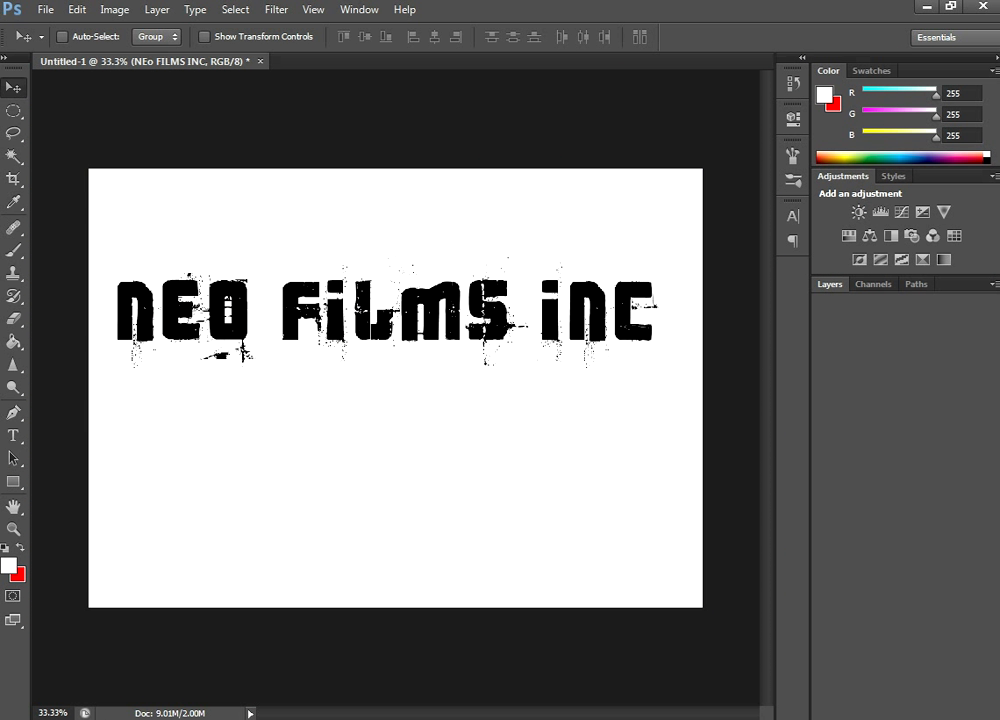
left_click_drag(300, 312, 262, 362)
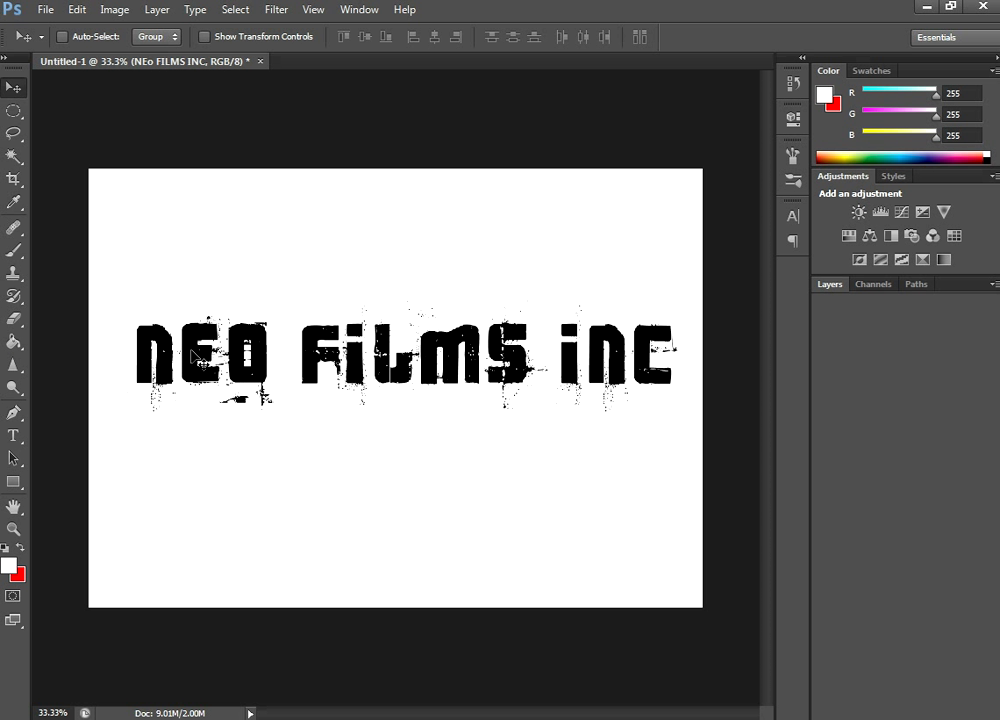
left_click_drag(195, 320, 196, 226)
left_click_drag(371, 268, 356, 268)
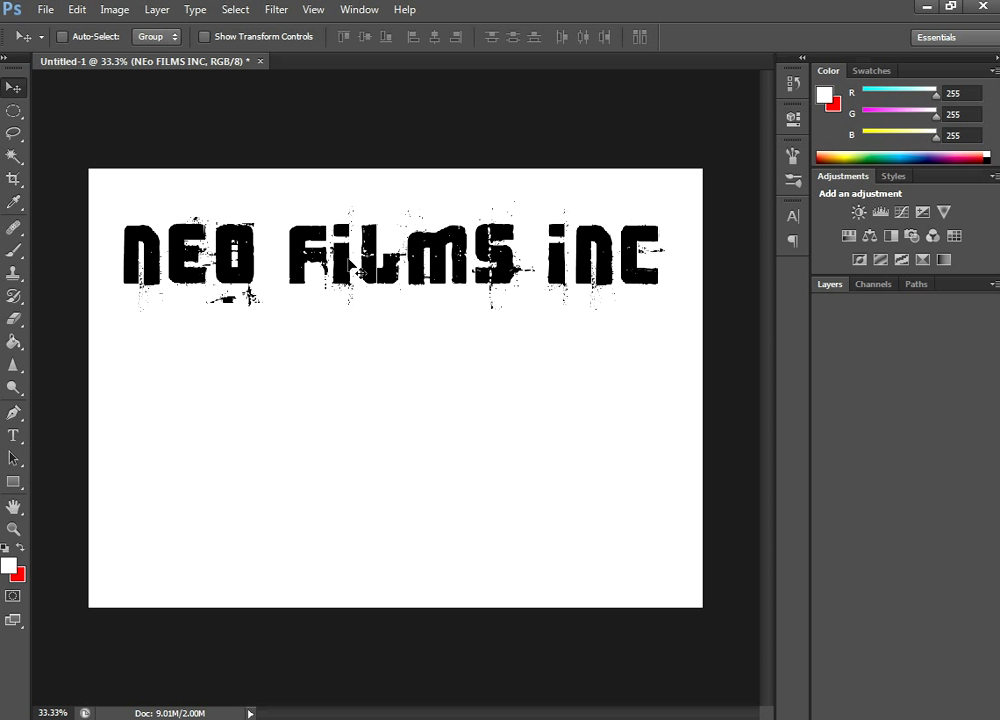
- Change the title's font to Adobe Garamond Pro
left_click(14, 436)
left_click(157, 9)
left_click(157, 9)
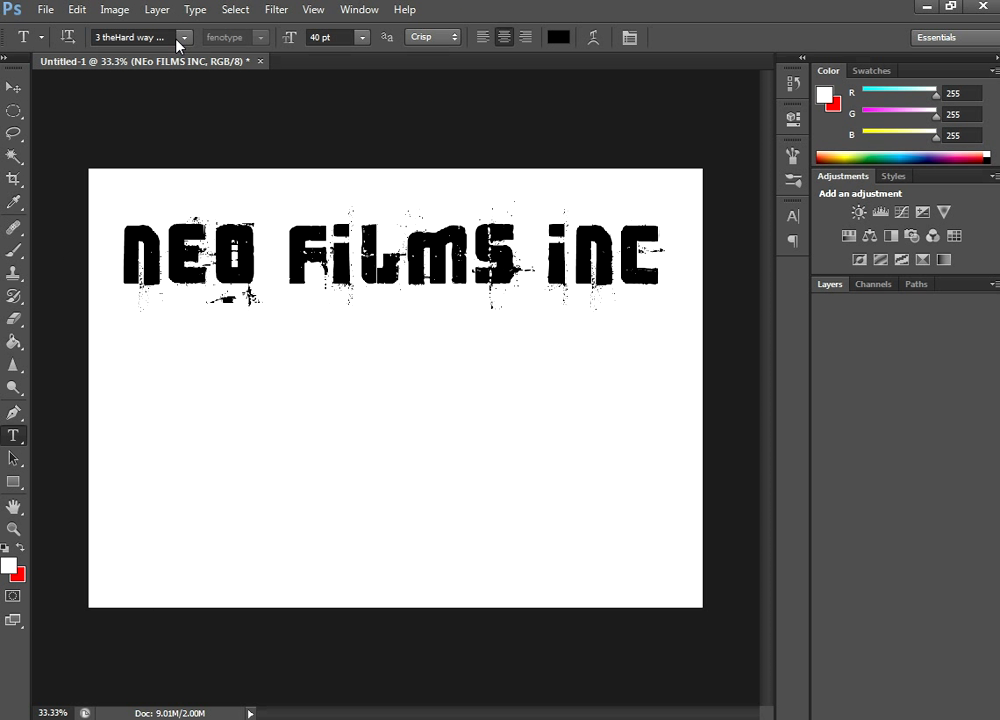
left_click(184, 38)
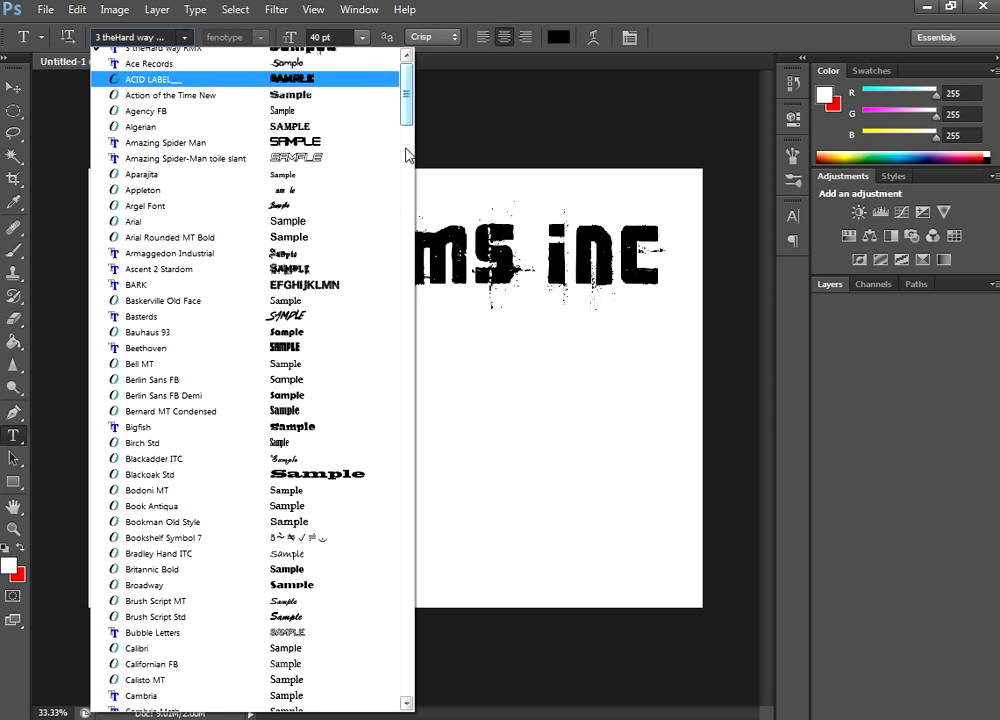
left_click_drag(407, 80, 398, 254)
left_click(168, 261)
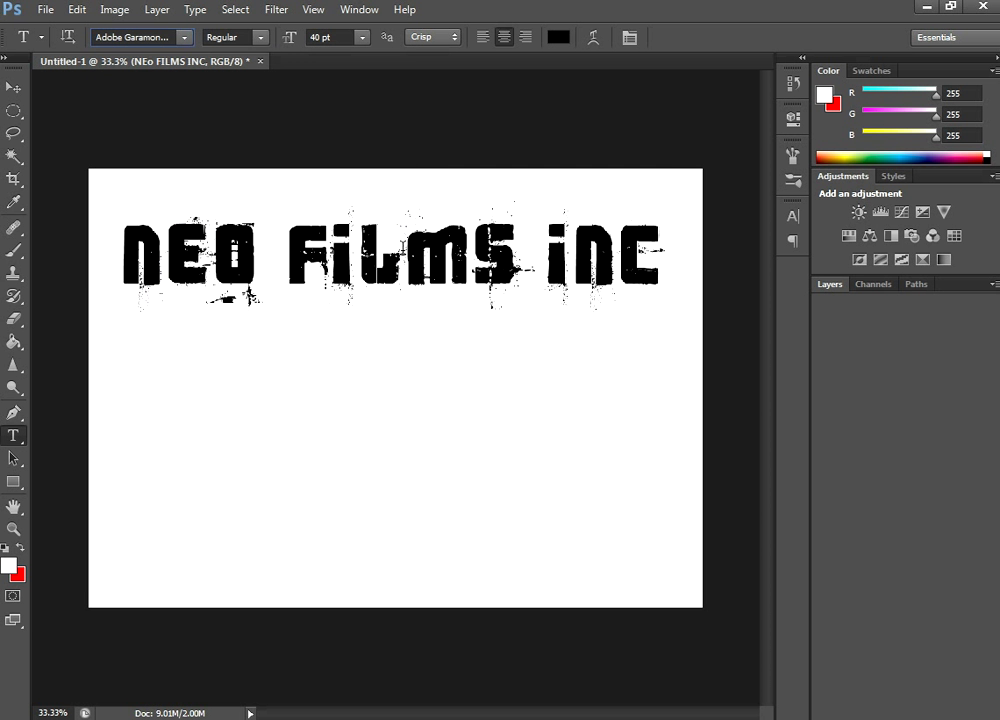
left_click(184, 38)
left_click_drag(404, 255, 408, 453)
left_click_drag(408, 520, 410, 70)
left_click(104, 122)
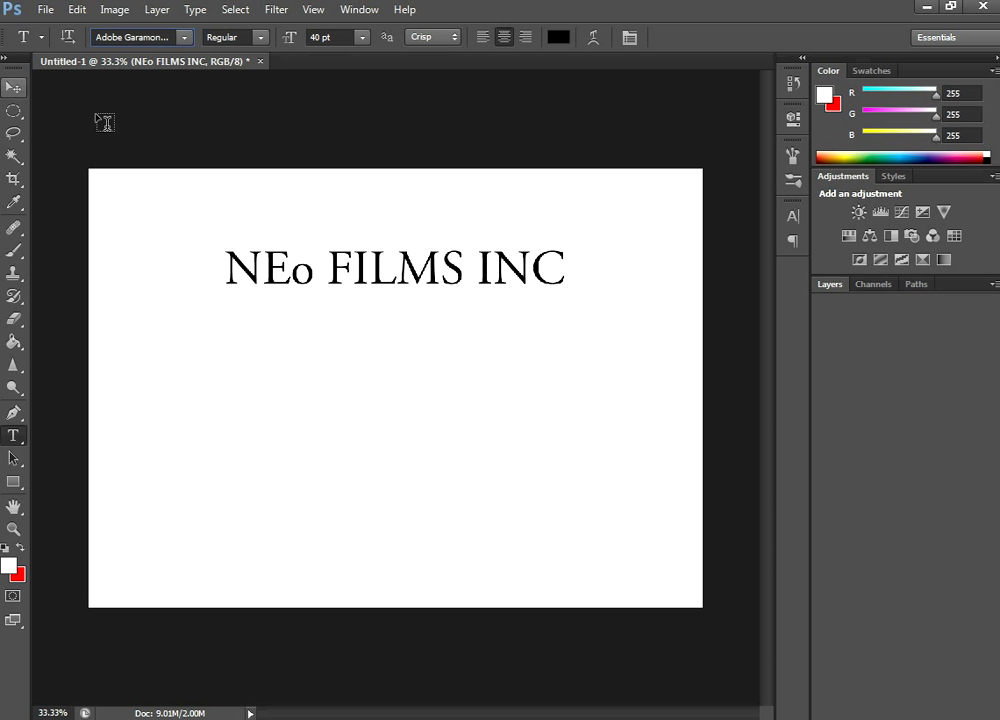
- Delete the lowercase o that follows the N in the title
left_click_drag(563, 260, 261, 266)
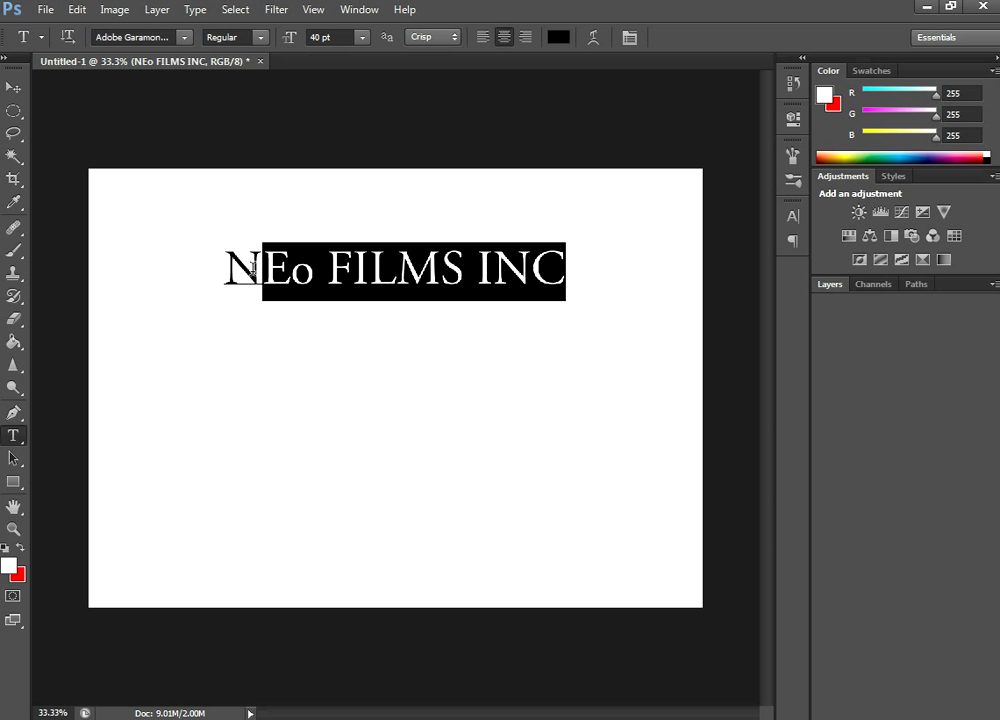
left_click(287, 268)
key("Delete")
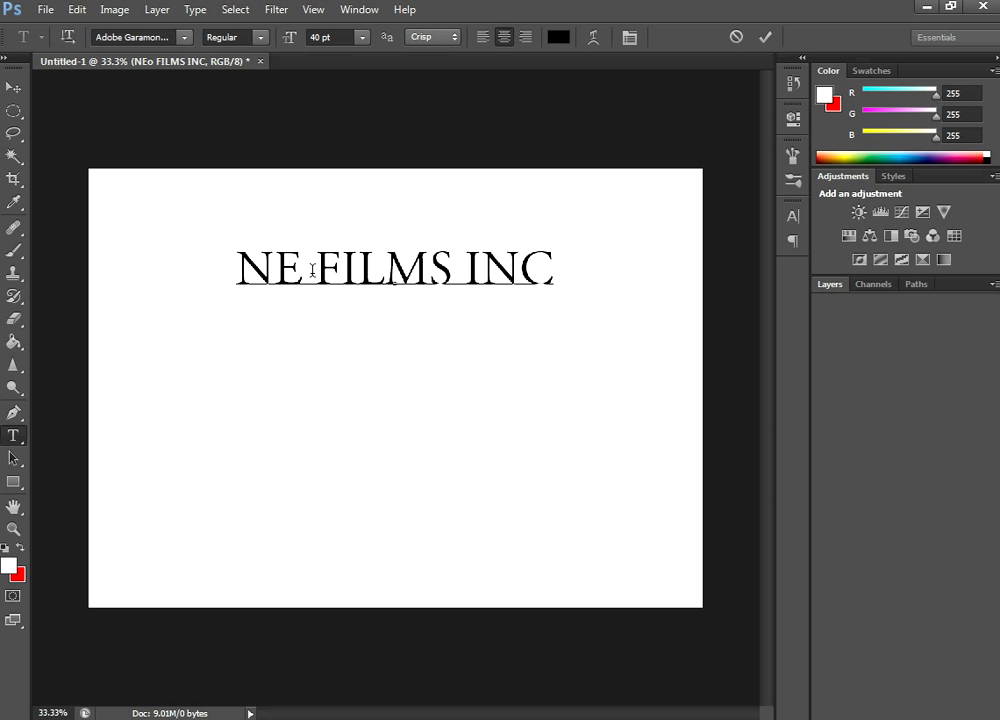
- Type a capital O into the title, then search Yahoo for 'grunge font' and scroll the results
type("O")
left_click(13, 87)
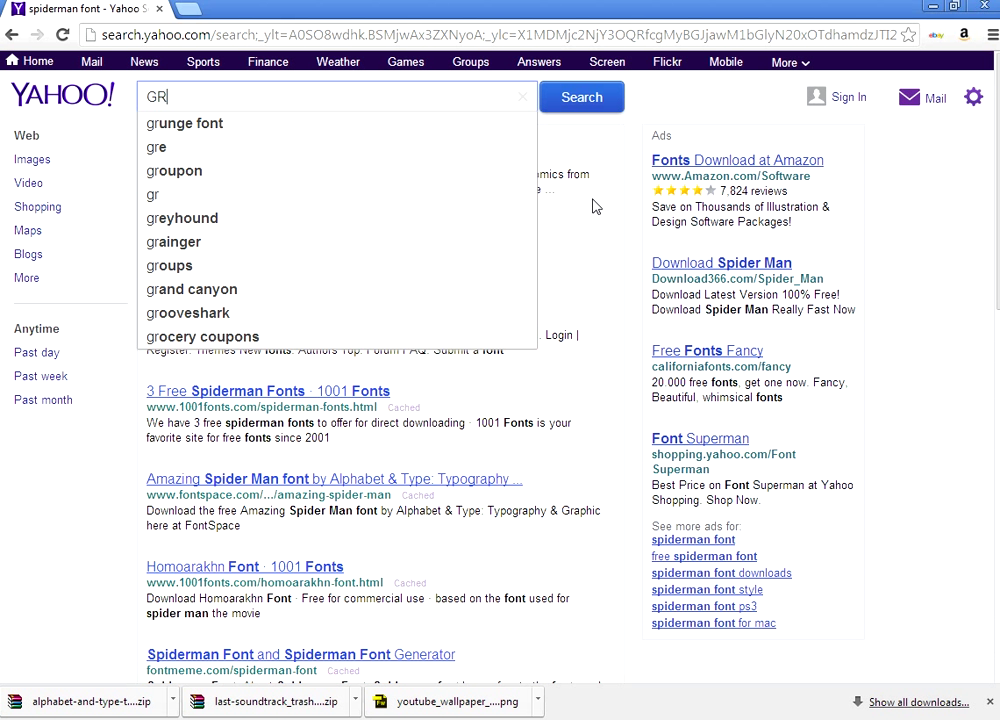
key("Down")
key("Return")
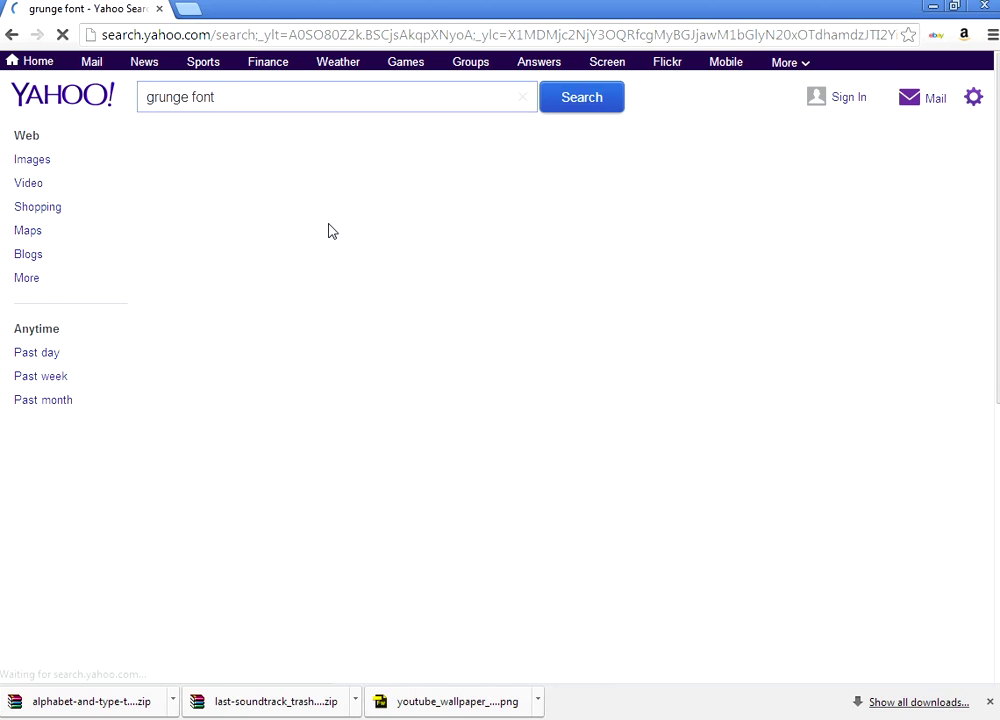
scroll(126, 476, "down", 2)
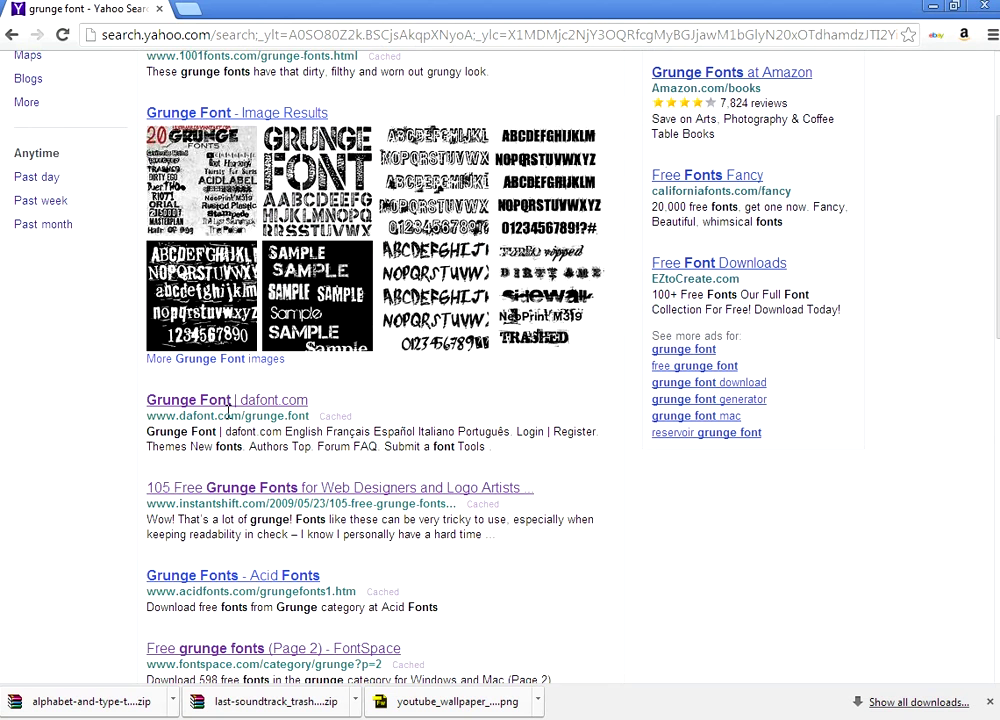
scroll(100, 515, "down", 1)
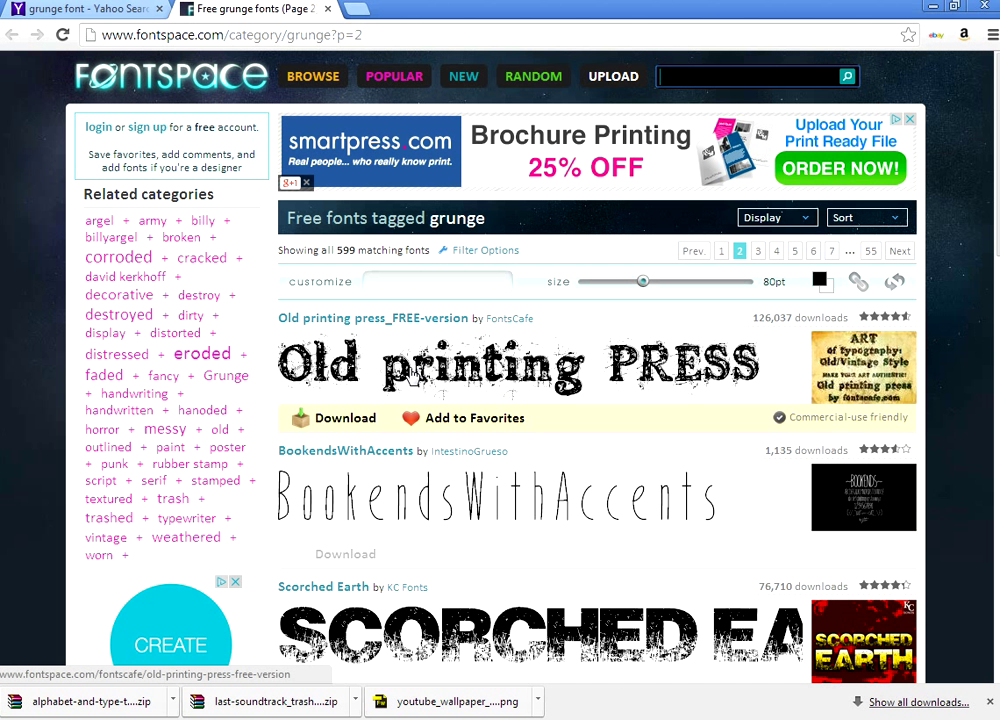
- Download the Scorched Earth zip from the FontSpace grunge page and open it
scroll(830, 370, "down", 2)
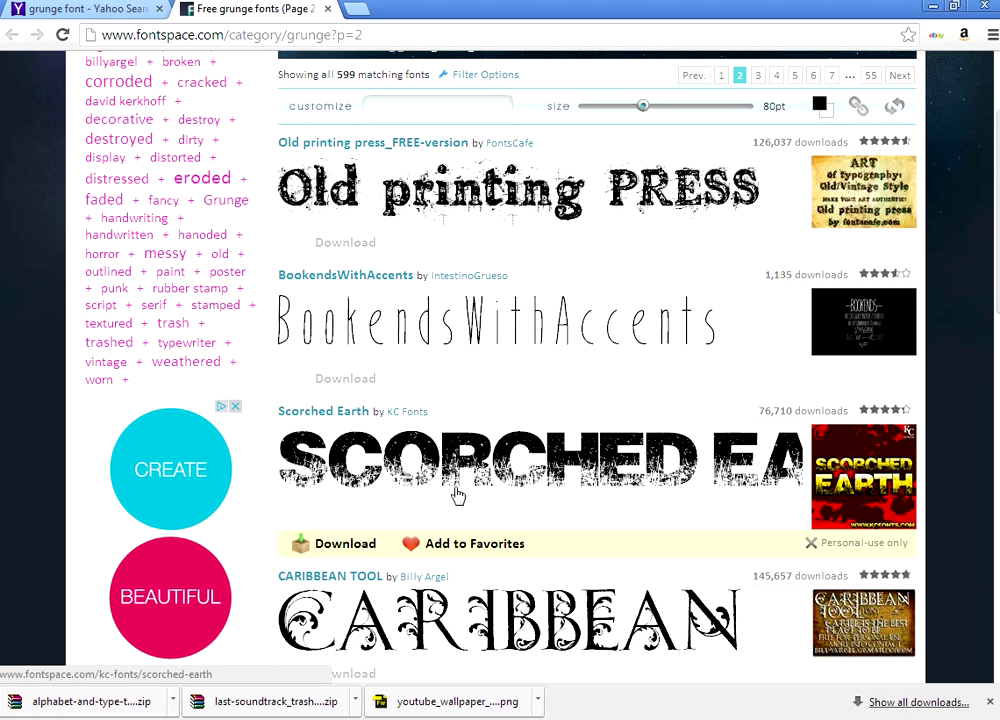
left_click(352, 548)
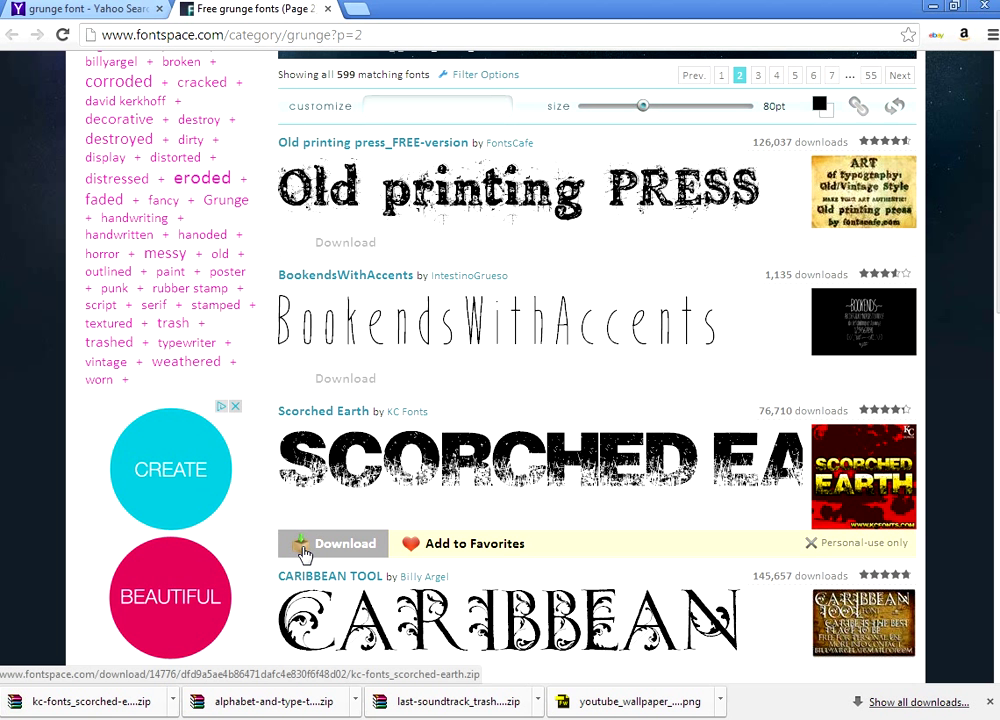
left_click(120, 703)
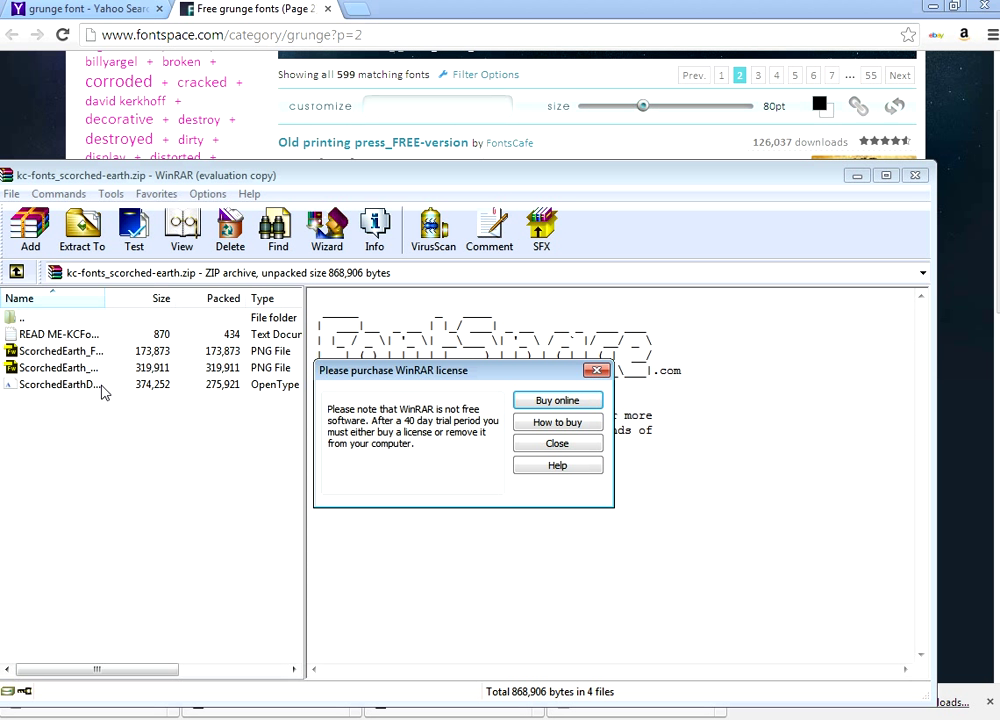
- Open the ScorchedEarth OpenType file from the archive and install the font
left_click(555, 443)
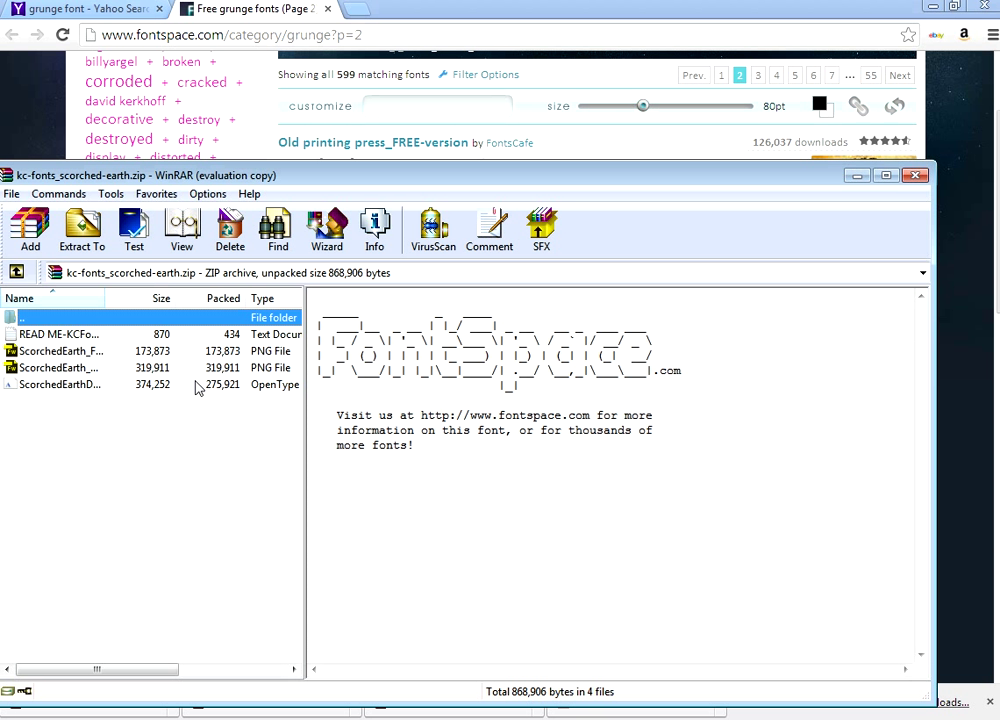
left_click(141, 386)
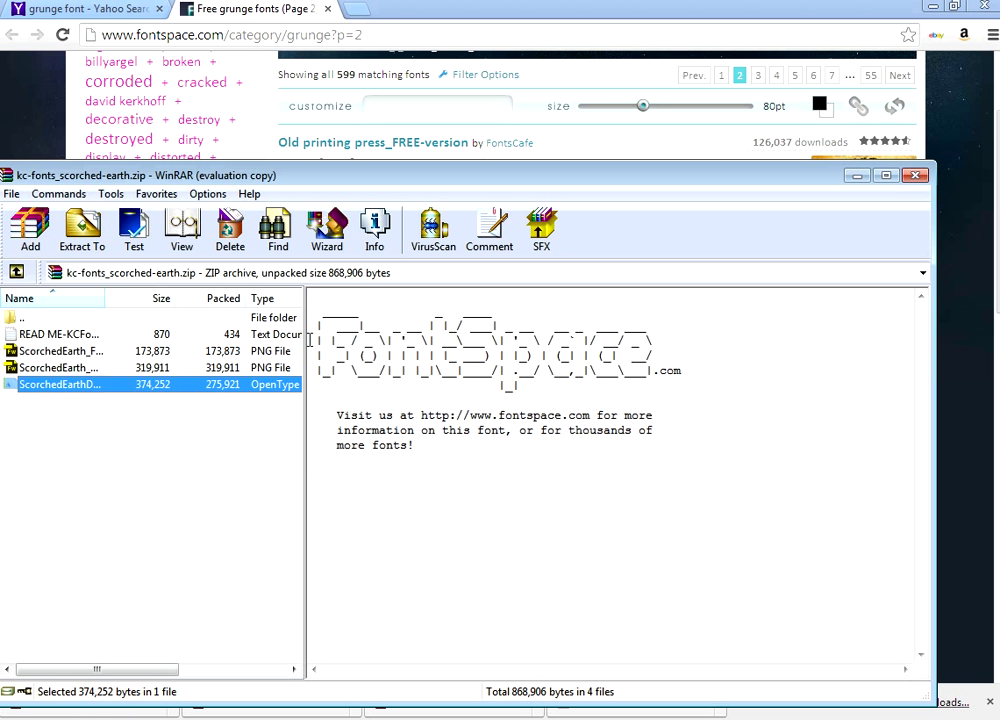
left_click_drag(306, 347, 392, 347)
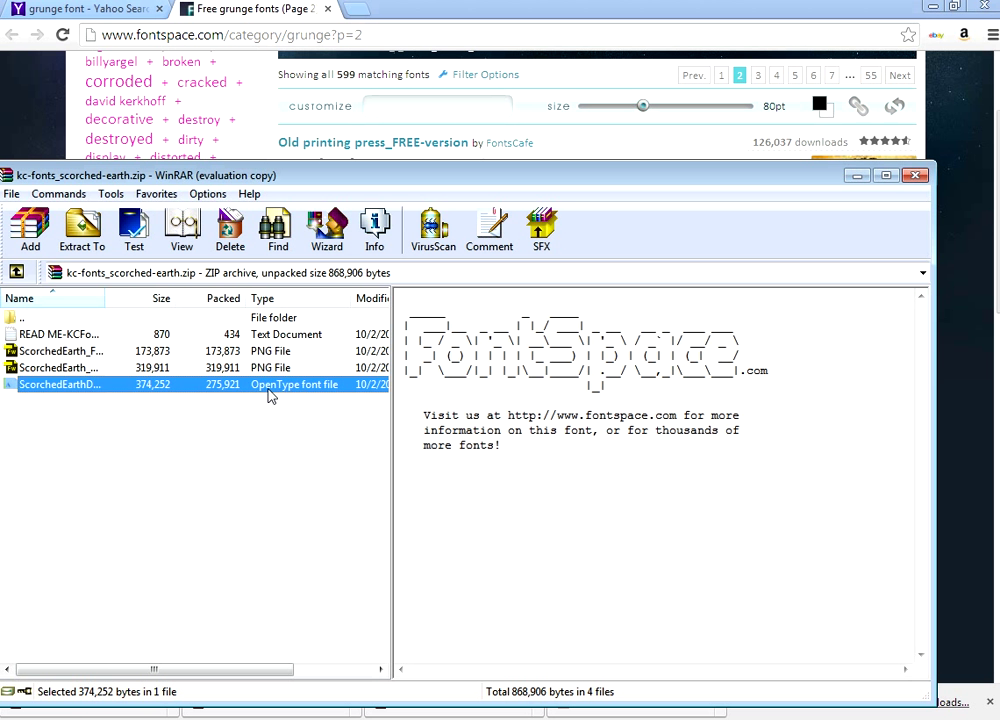
double_click(127, 389)
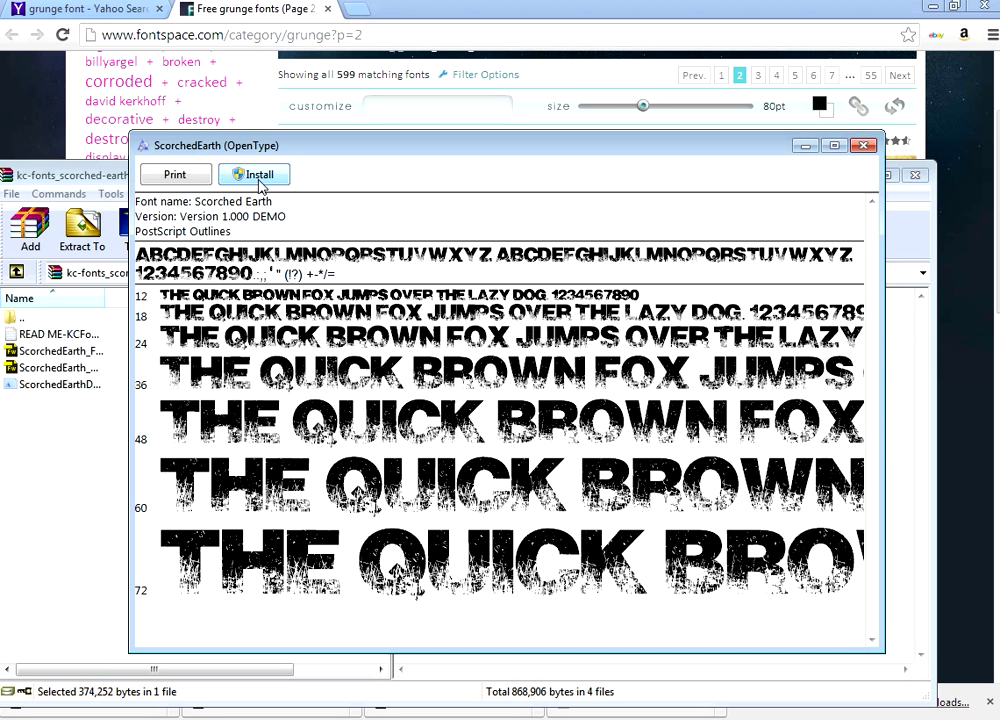
left_click(258, 176)
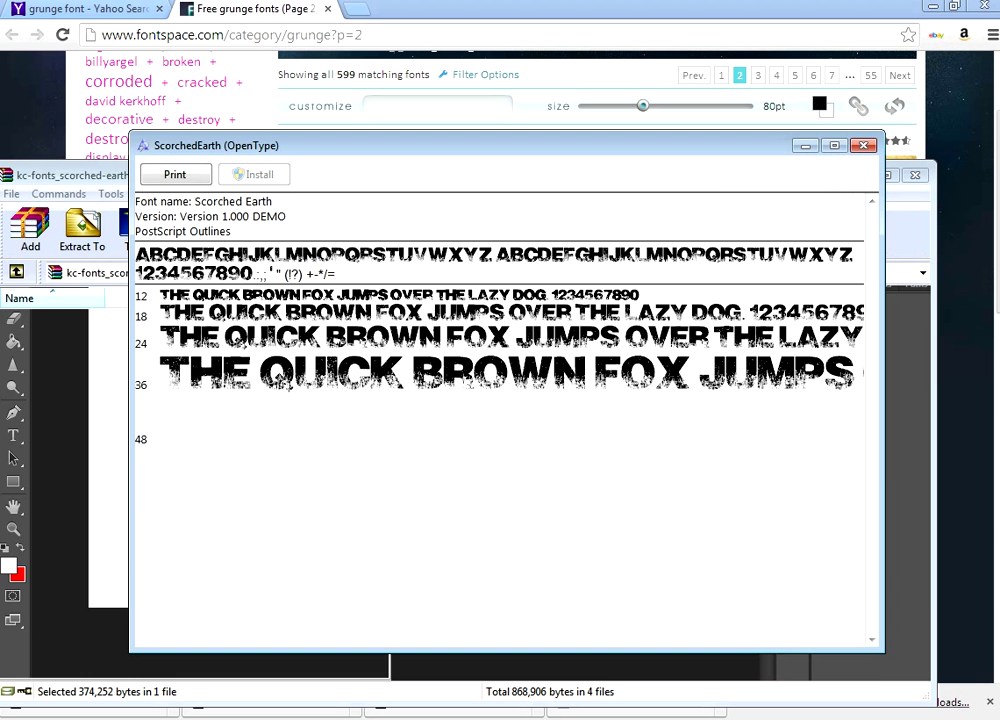
- Close the NEO FILMS INC document, discarding its unsaved changes
left_click(863, 145)
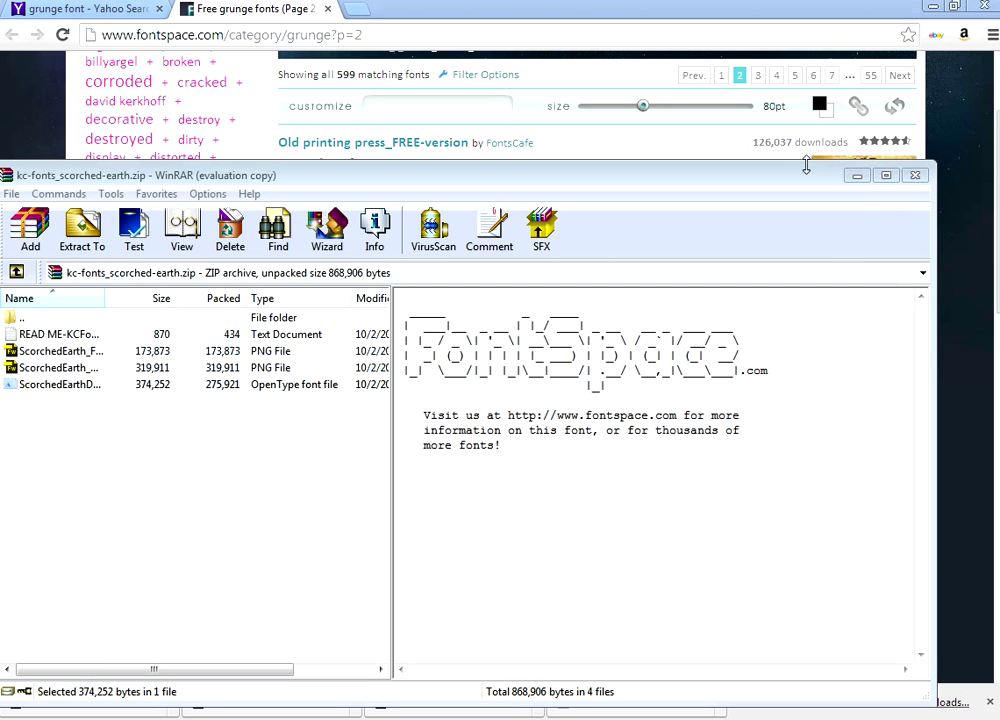
left_click(330, 713)
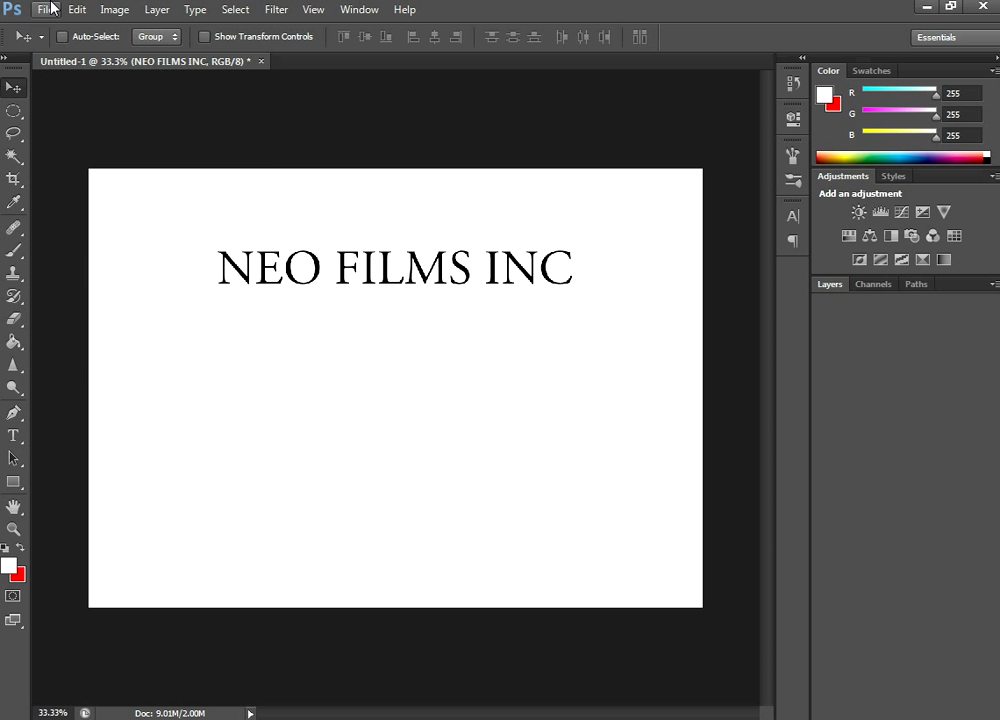
left_click(57, 8)
left_click(358, 87)
left_click(261, 61)
left_click(500, 284)
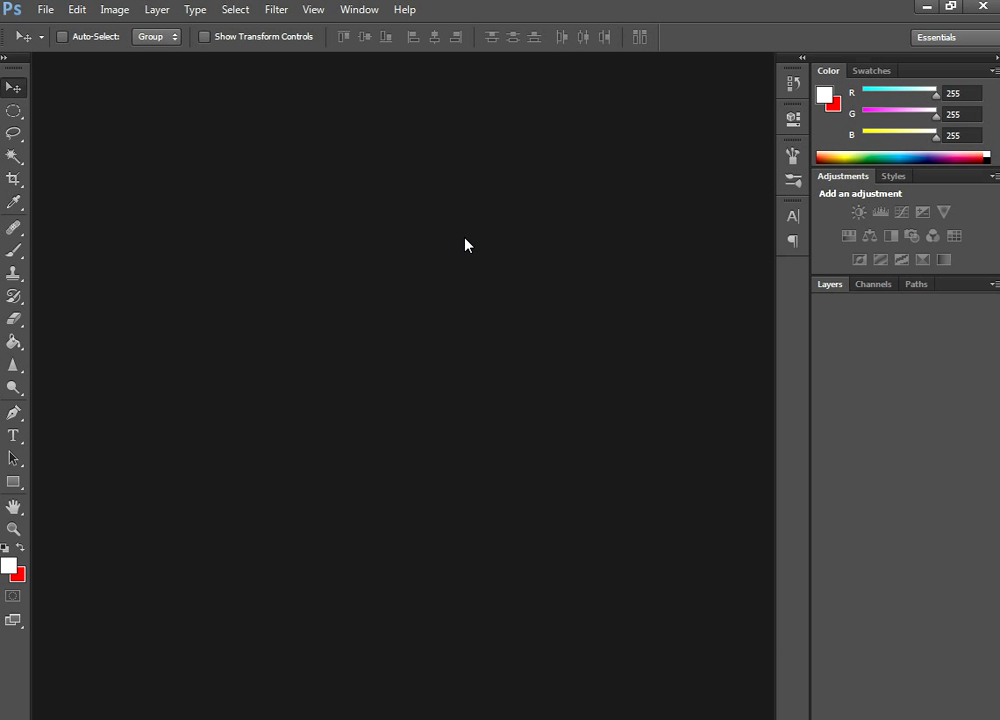
- Create a new white 7 × 5 inch canvas at 300 ppi
left_click(43, 8)
left_click(384, 116)
left_click(46, 9)
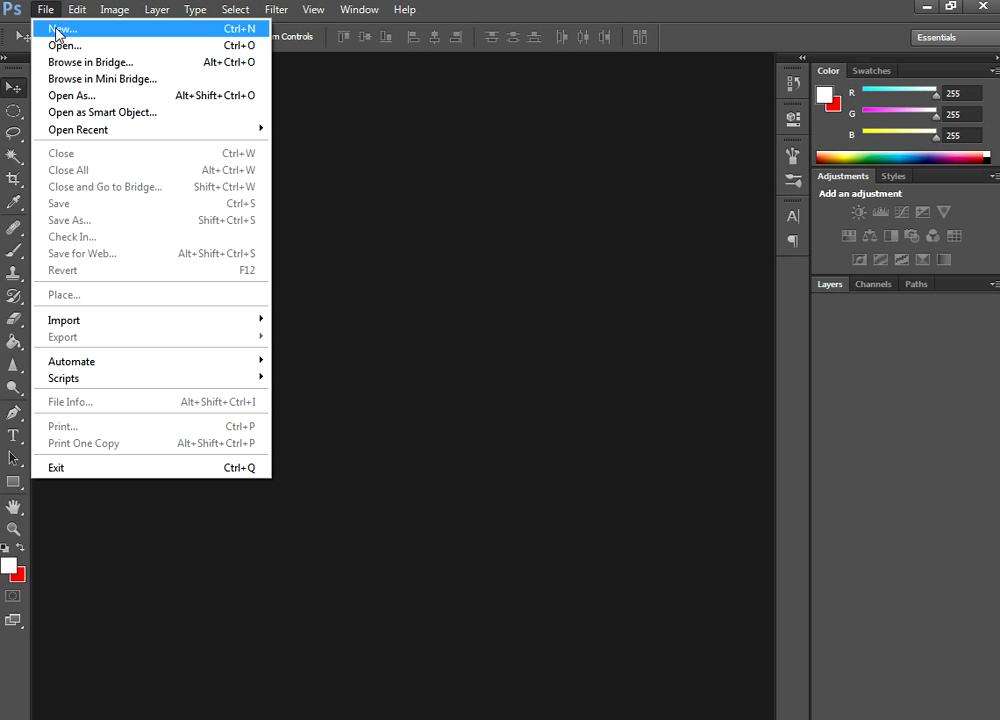
left_click(62, 28)
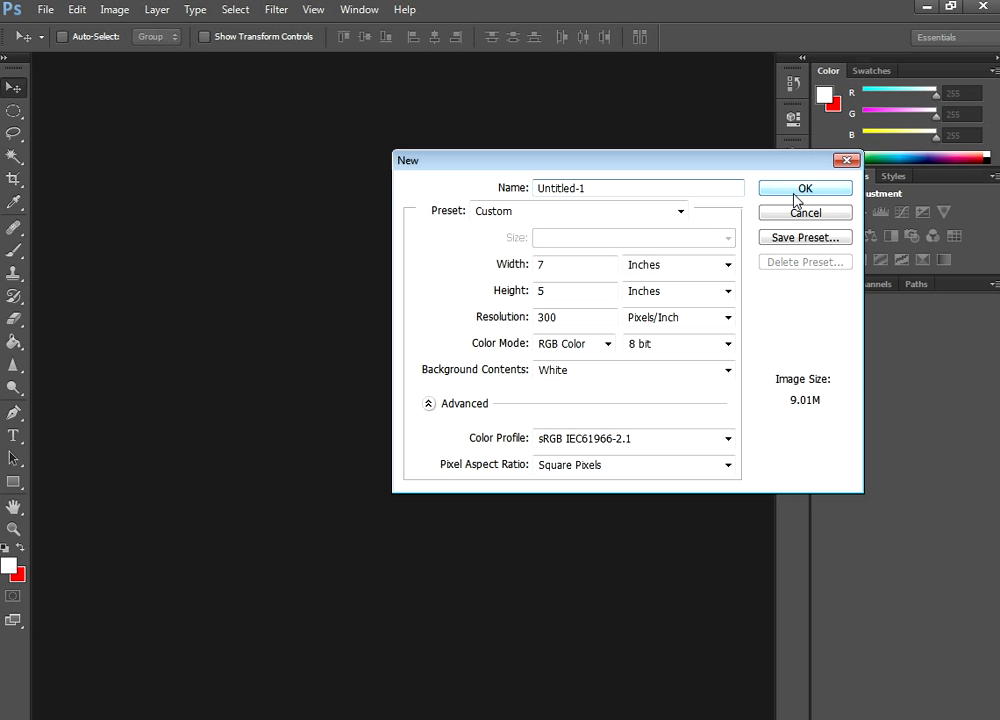
left_click(795, 190)
- Type 'NEO FILMS' on the canvas and move it toward the centre
left_click(13, 435)
left_click(277, 337)
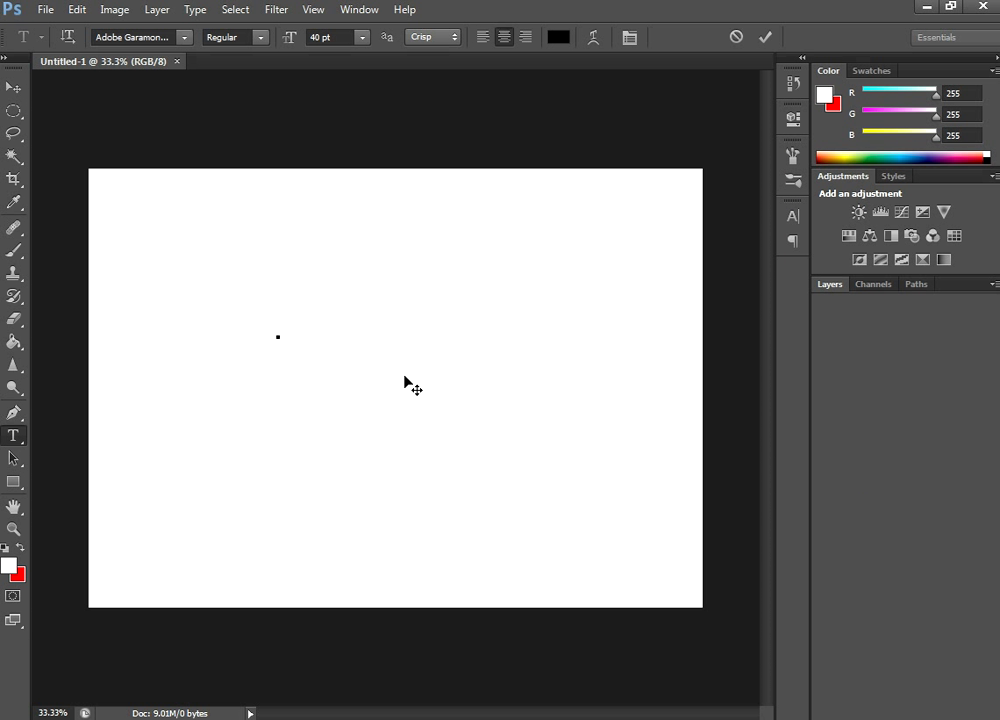
type("NEO FILMS")
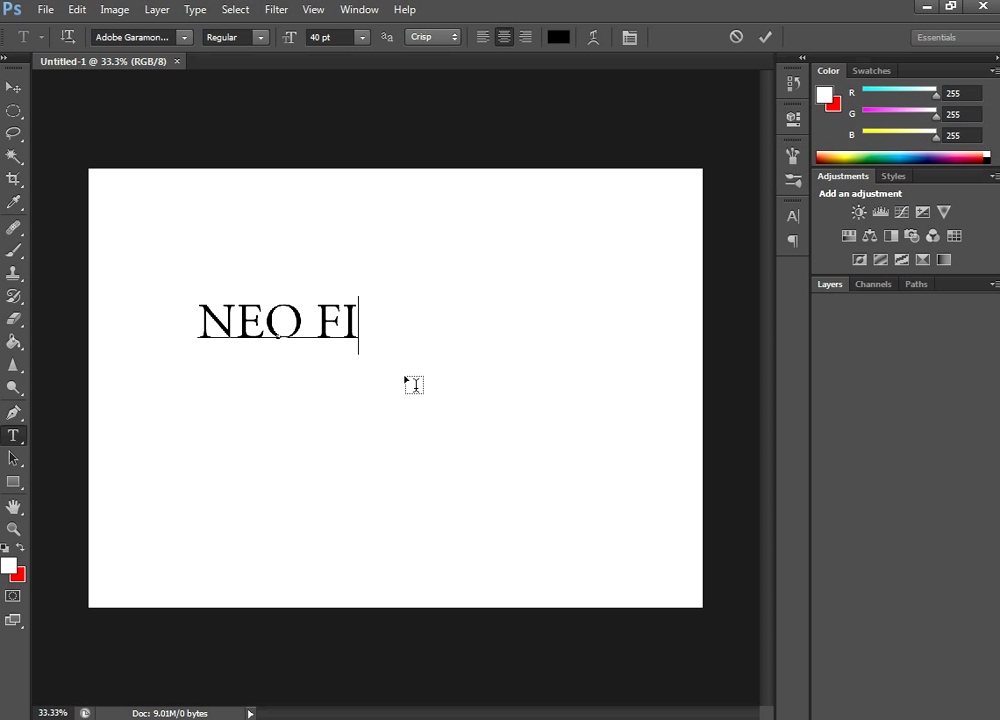
left_click(13, 87)
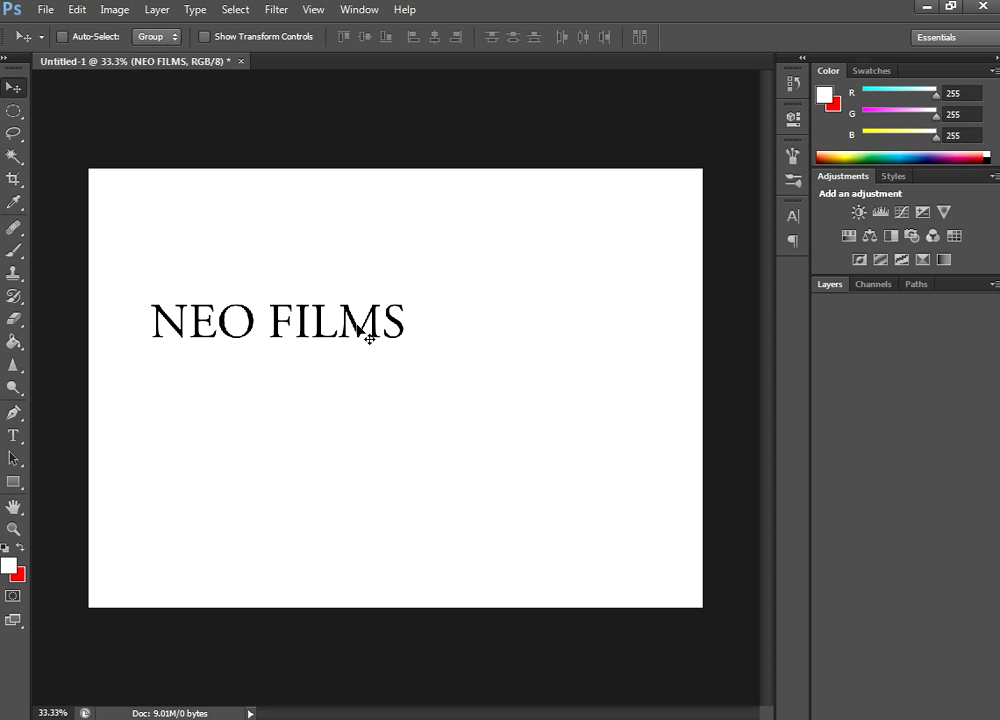
left_click_drag(364, 334, 130, 257)
- Set NEO FILMS in the Scorched Earth font and nudge it slightly lower
key("t")
left_click(140, 37)
type("Scorched Earth")
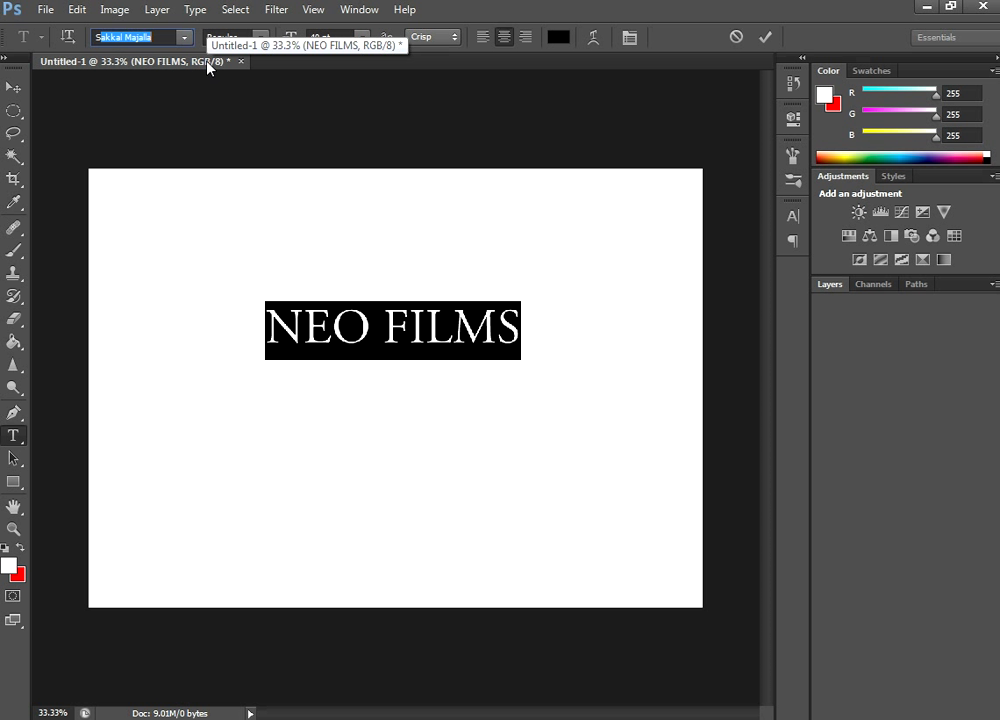
left_click(13, 87)
left_click_drag(326, 317, 319, 342)
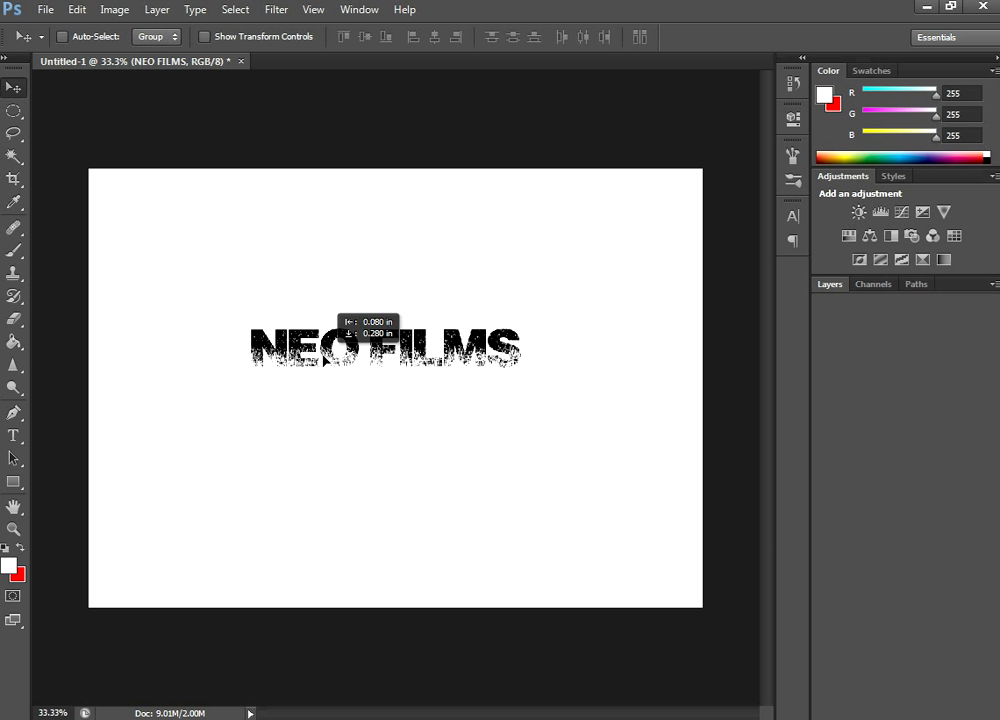
- Enlarge NEO FILMS from 40 pt to 72 pt and centre it on the canvas
key("t")
left_click_drag(235, 362, 592, 357)
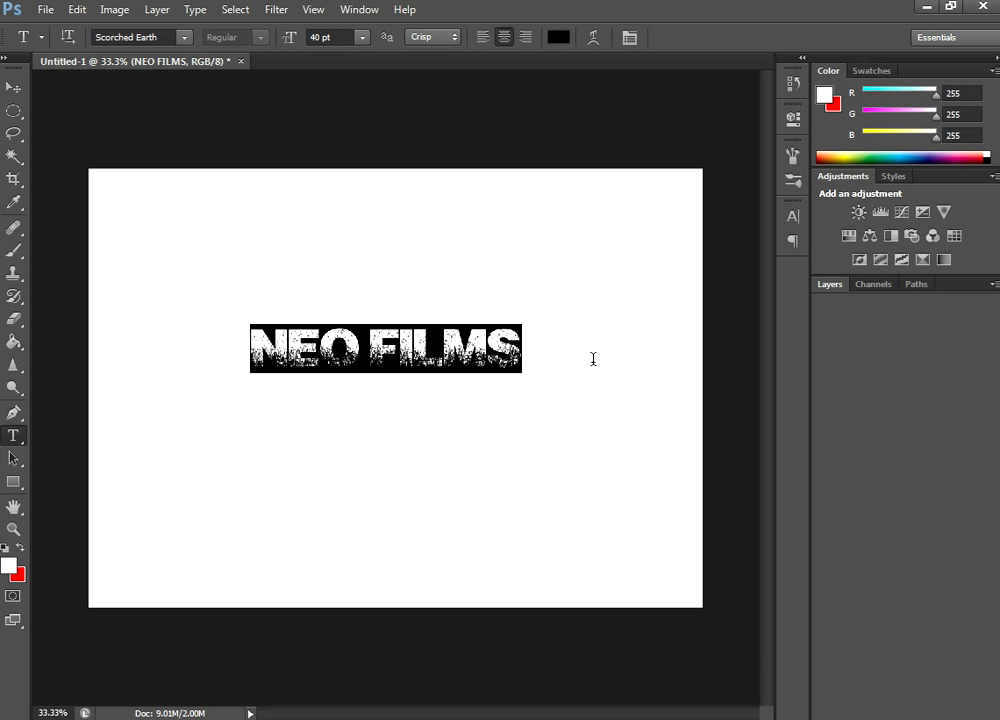
left_click_drag(288, 44, 312, 40)
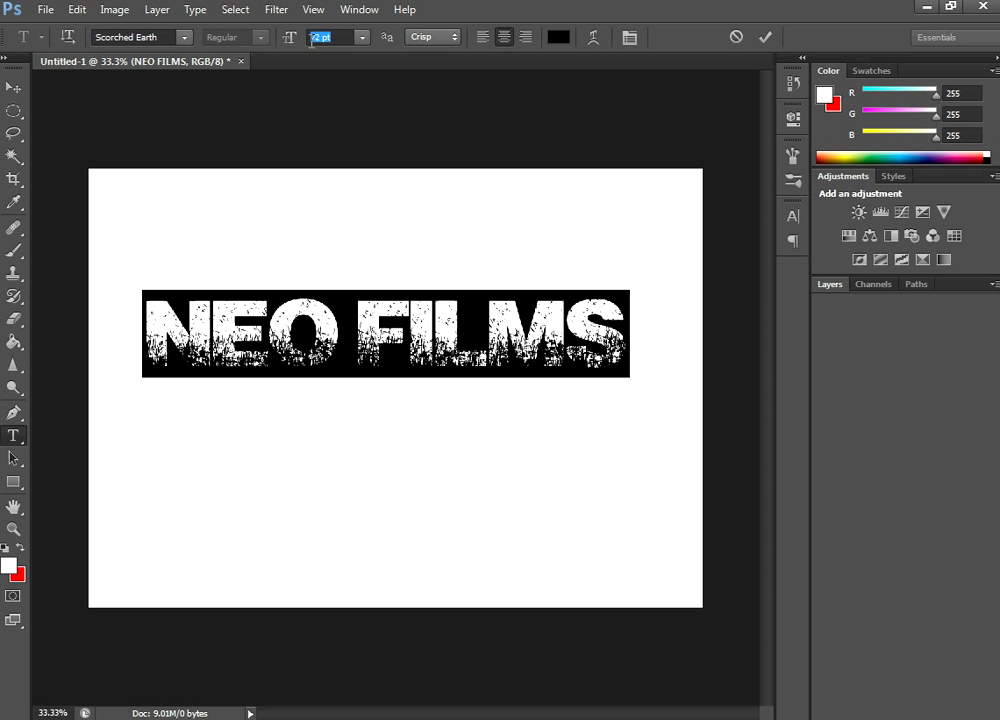
left_click(13, 87)
left_click_drag(289, 297, 304, 320)
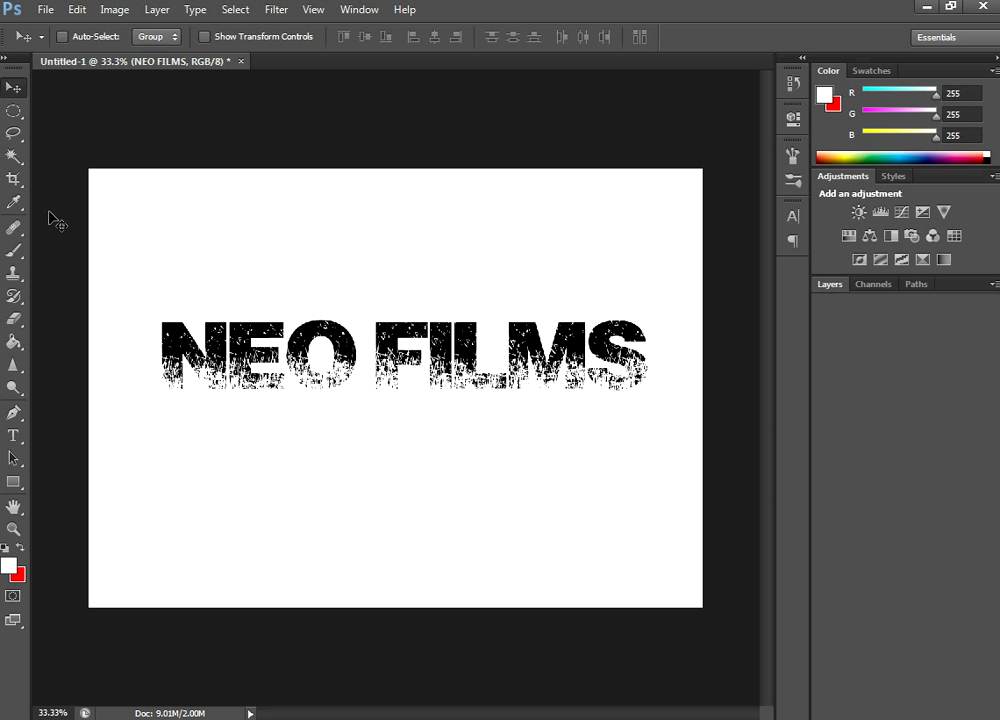
left_click(14, 436)
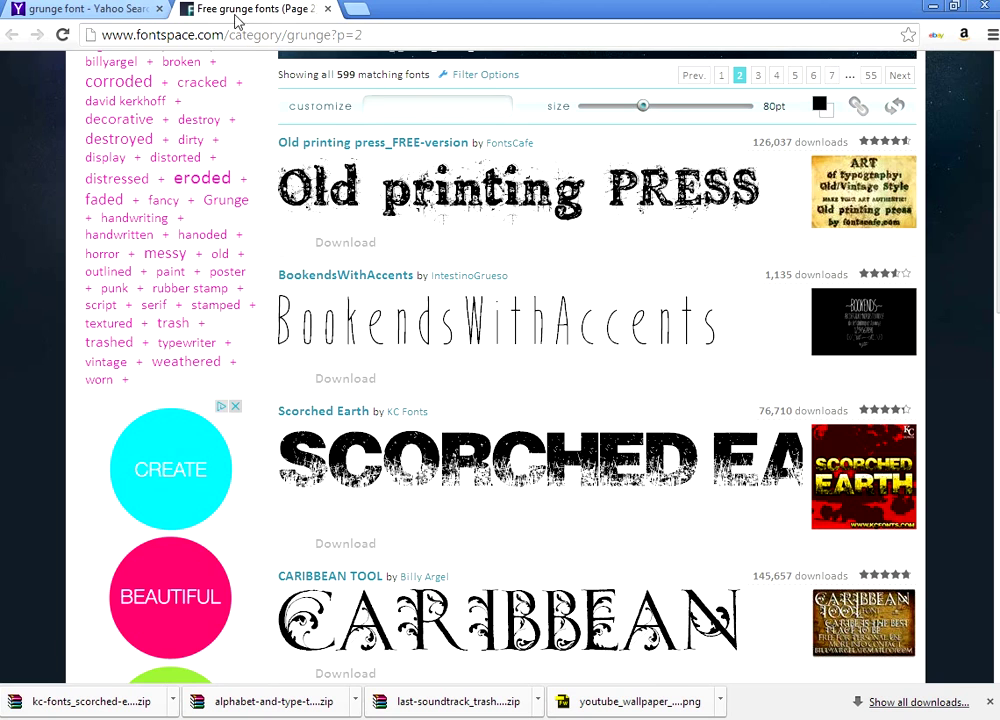
- Close the FontSpace page and search for 'pepsi font' from the address bar
left_click(99, 11)
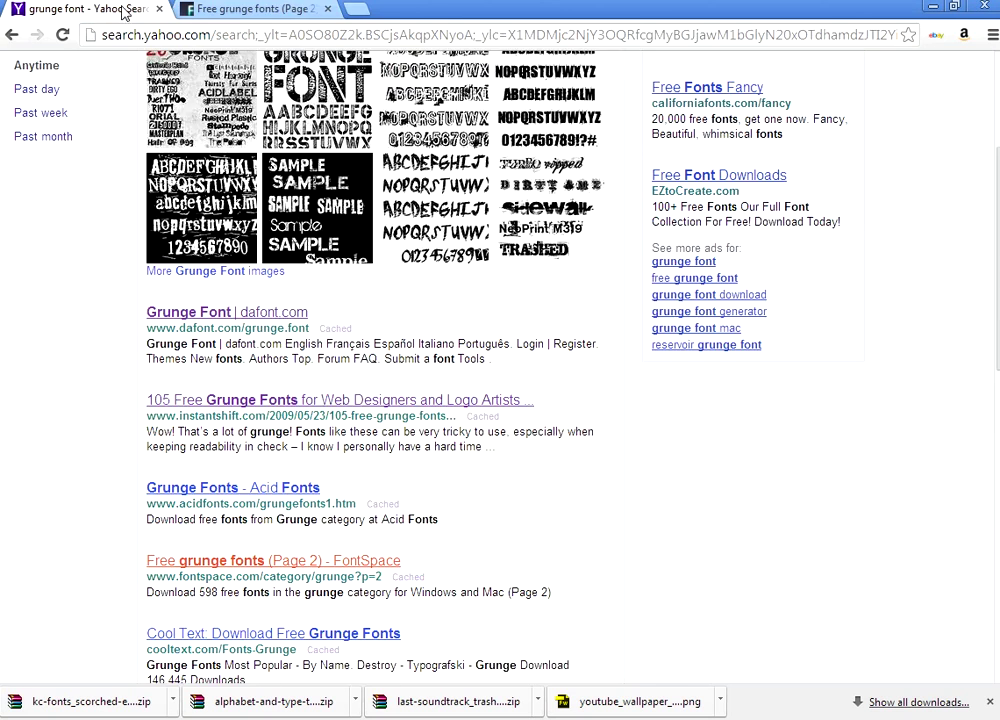
left_click(226, 20)
key("ctrl+shift+Tab")
left_click(383, 40)
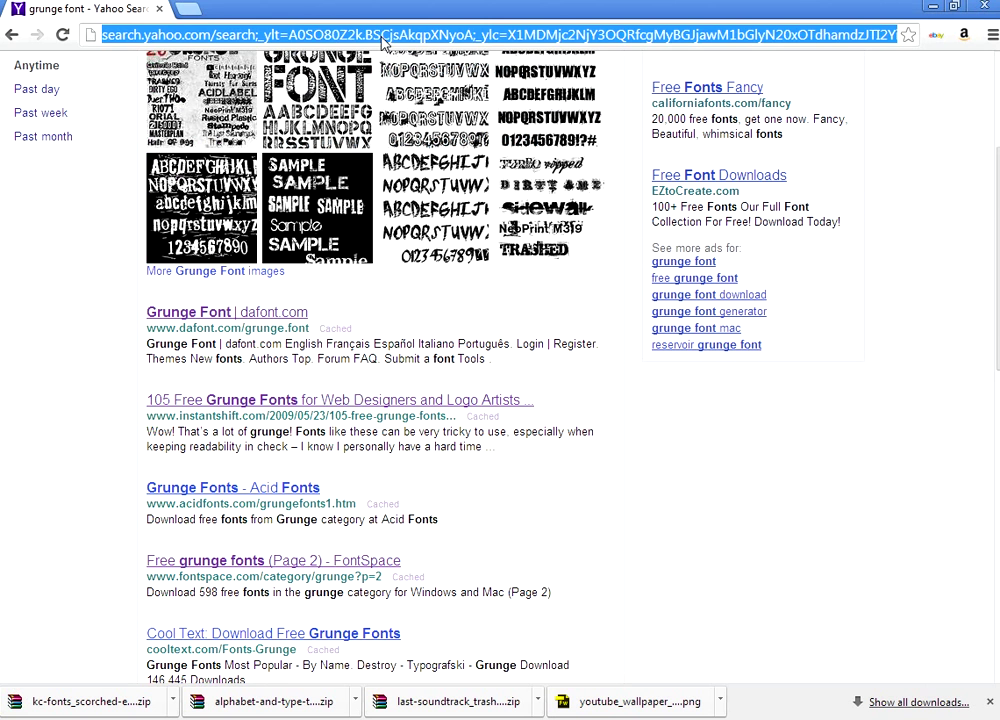
type("pepsi")
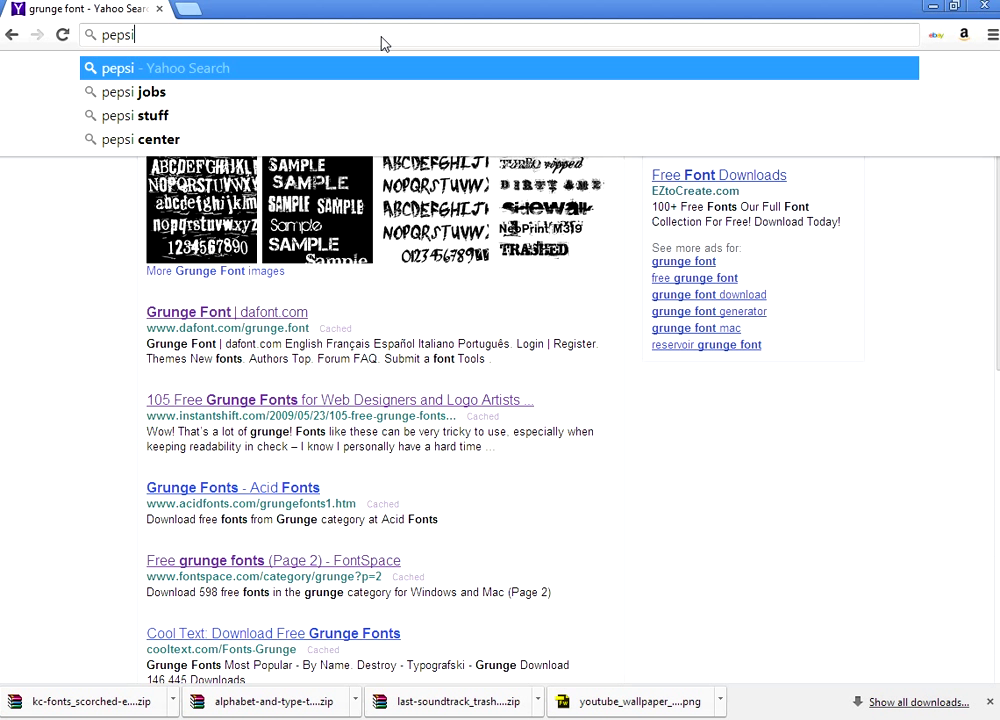
type(" s")
key("BackSpace")
type("f")
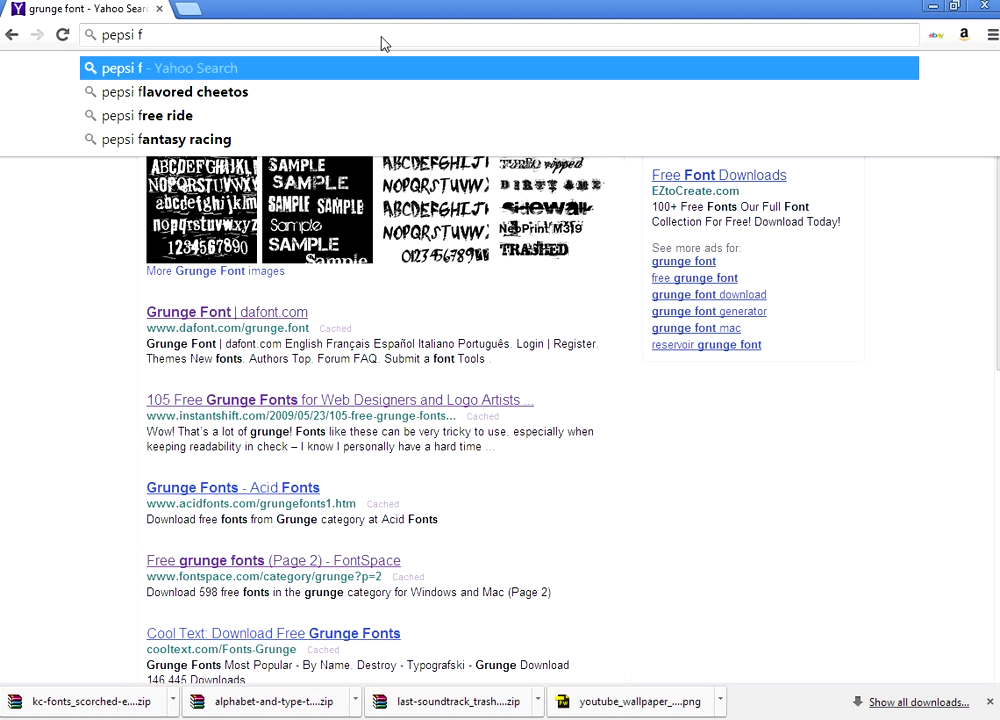
type("ont")
key("Return")
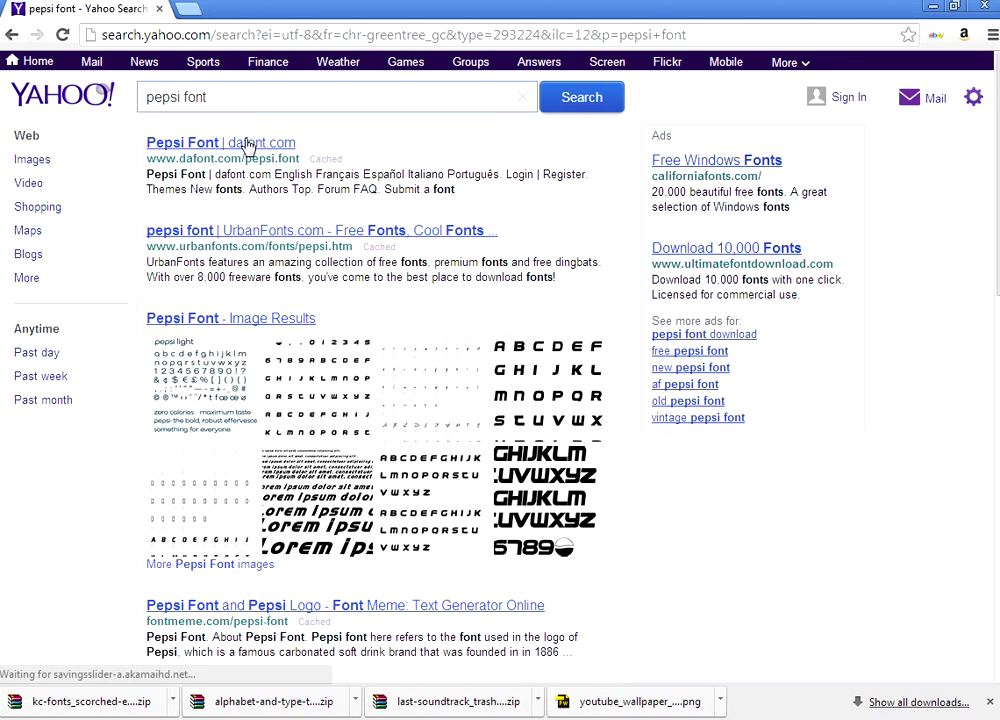
- Download pepsi.zip from the Pepsi Font page on dafont.com
left_click(237, 155)
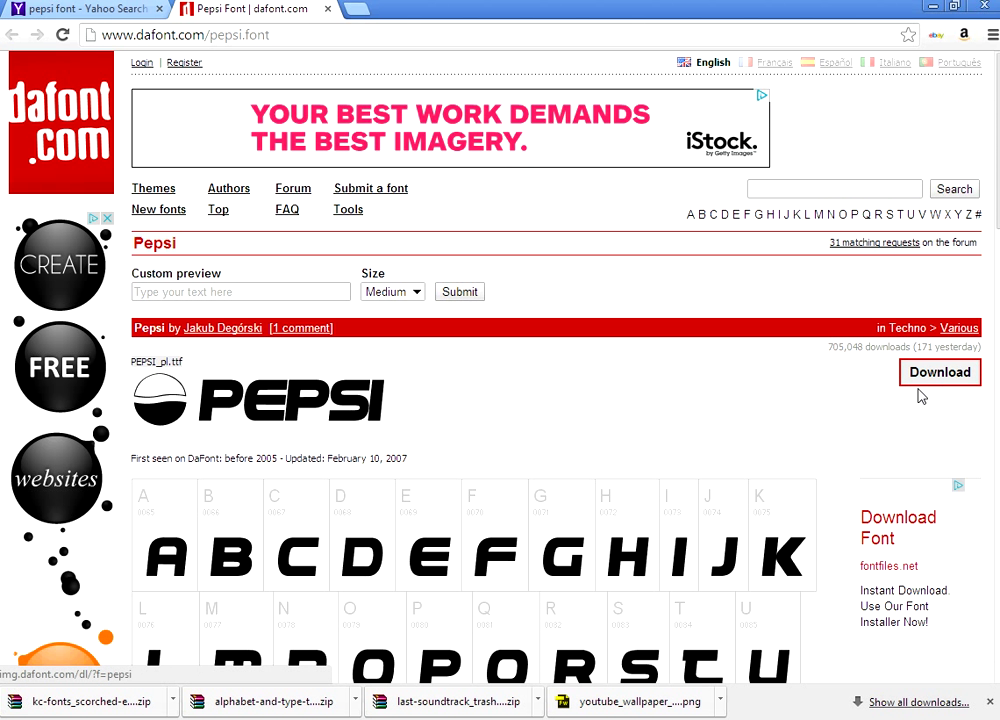
scroll(838, 430, "down", 2)
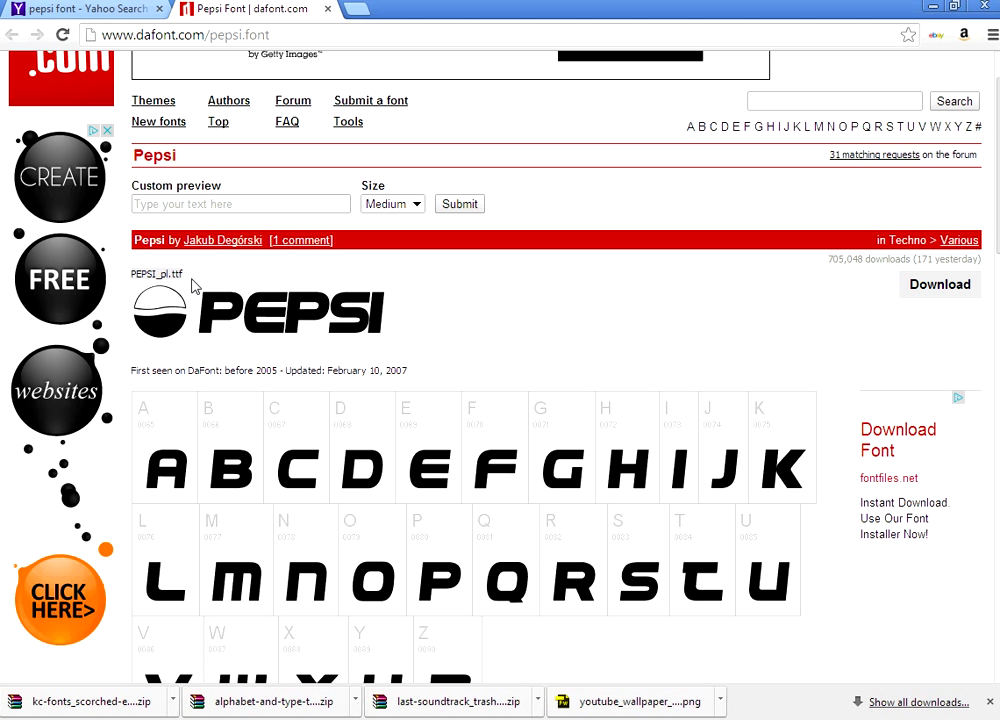
left_click(936, 288)
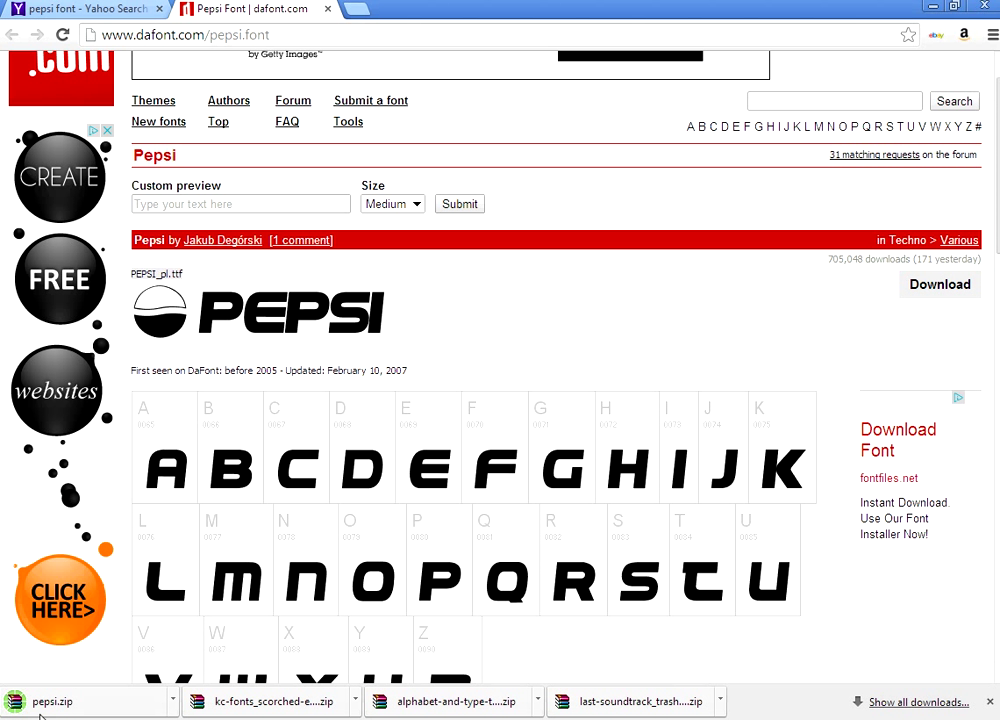
- Install the PEPSI_pl.ttf font from the downloaded pepsi.zip archive
left_click(92, 705)
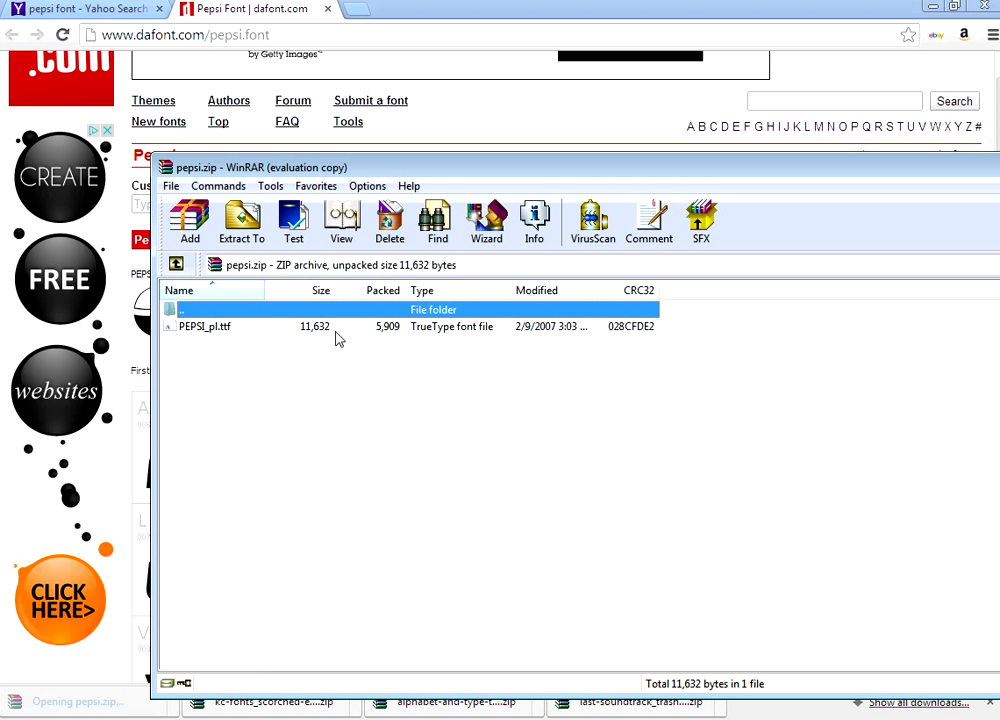
left_click(716, 437)
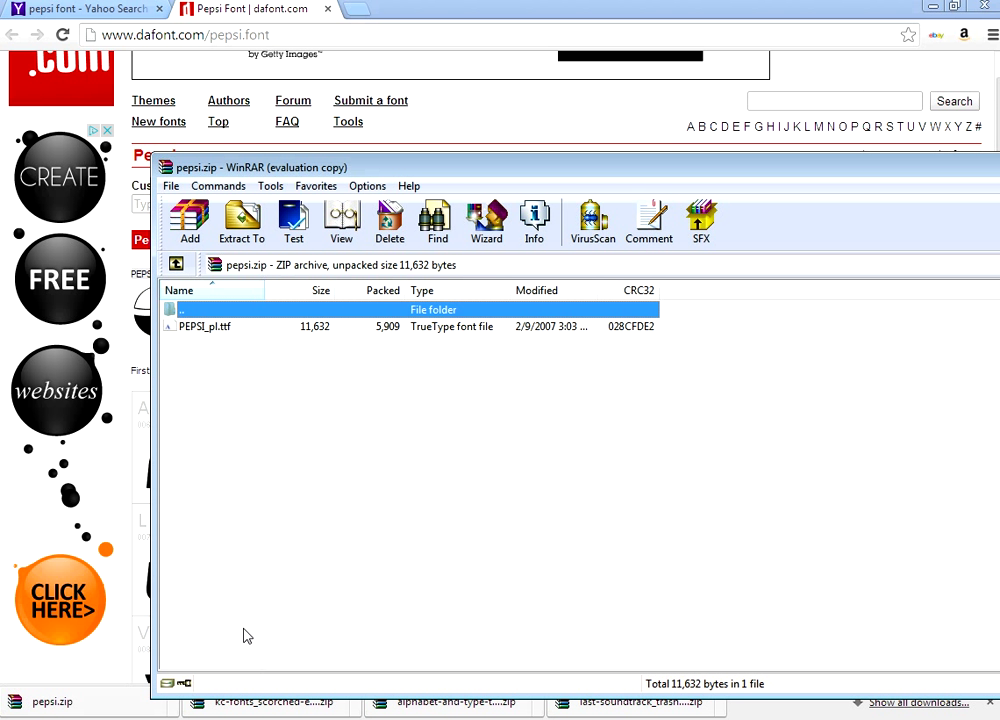
left_click(261, 328)
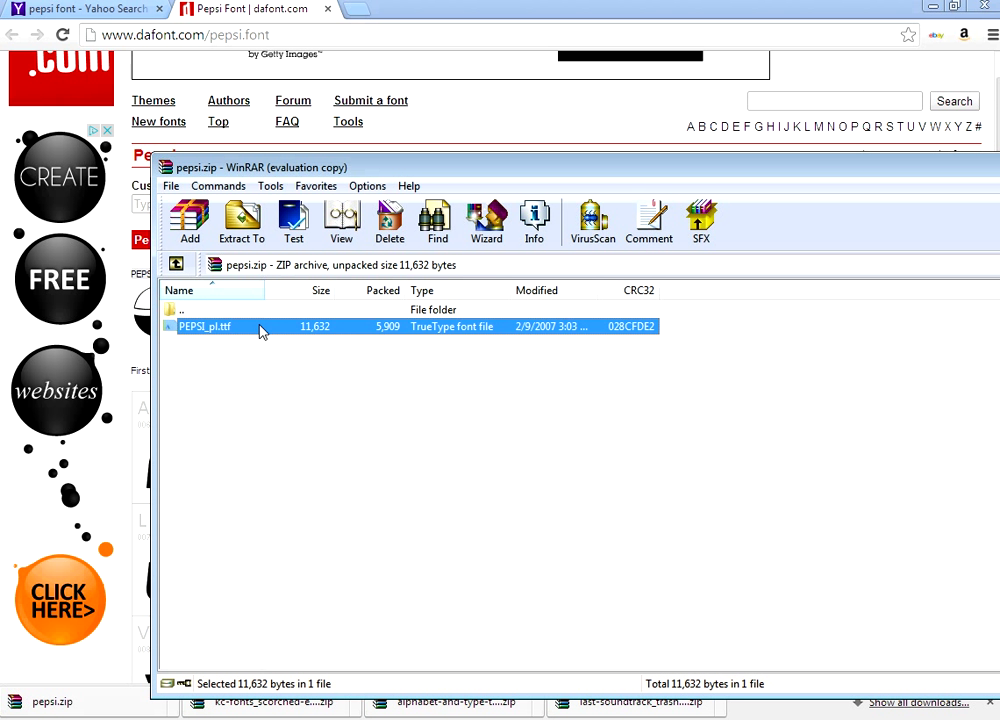
double_click(261, 328)
left_click(157, 70)
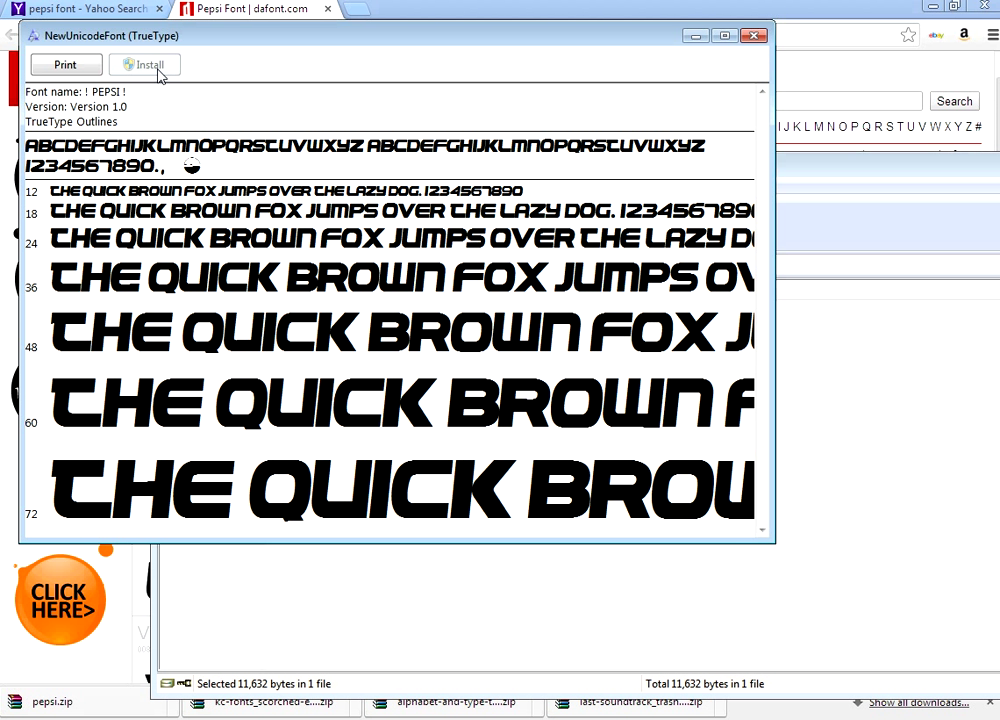
left_click(755, 36)
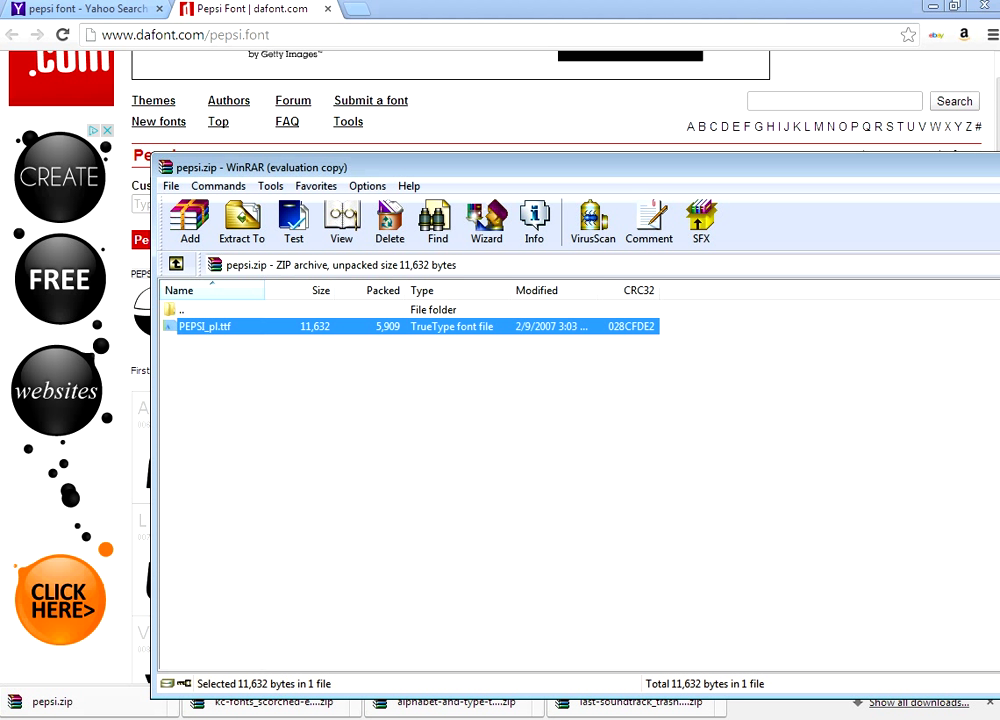
- Close the pepsi.zip archive and bring the NEO FILMS Photoshop document back to the front
key("alt+F4")
key("alt+Tab")
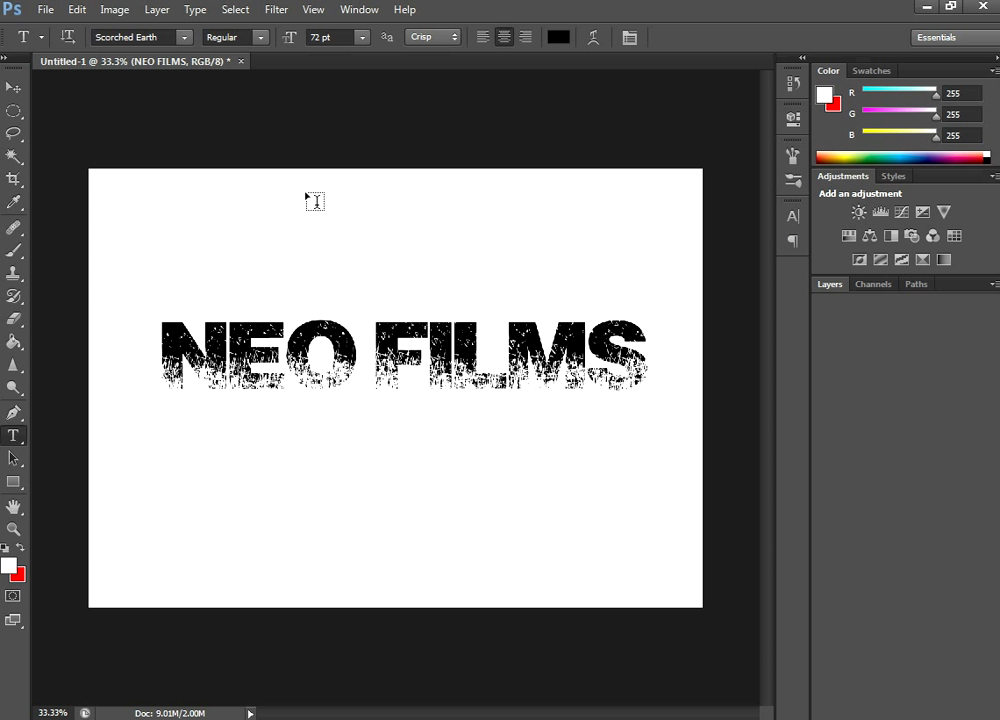
left_click(14, 87)
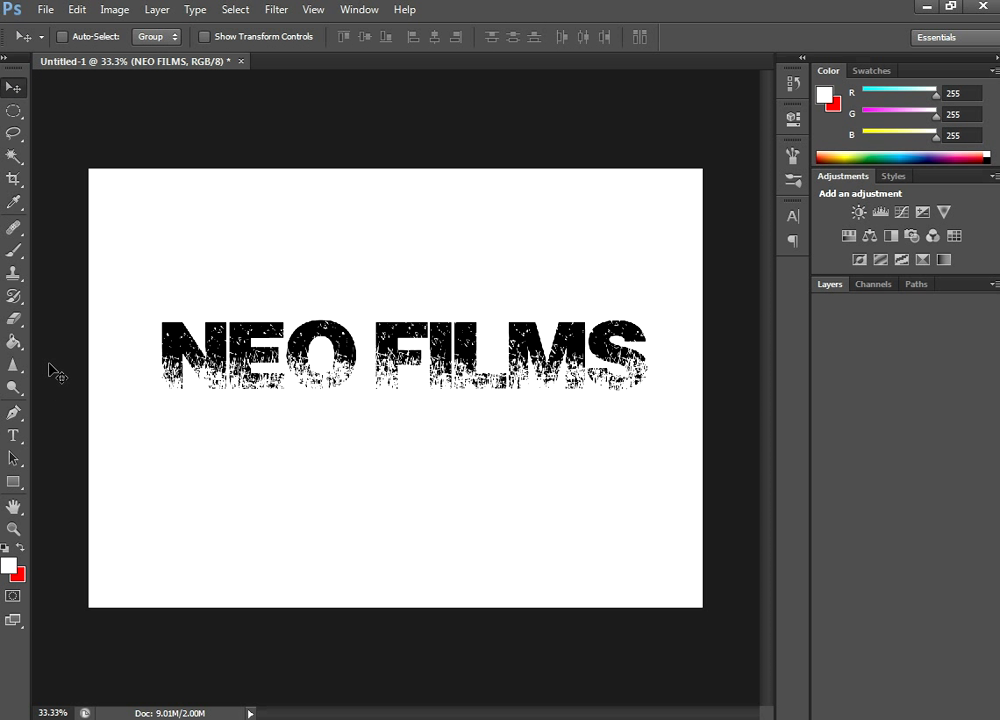
left_click(14, 435)
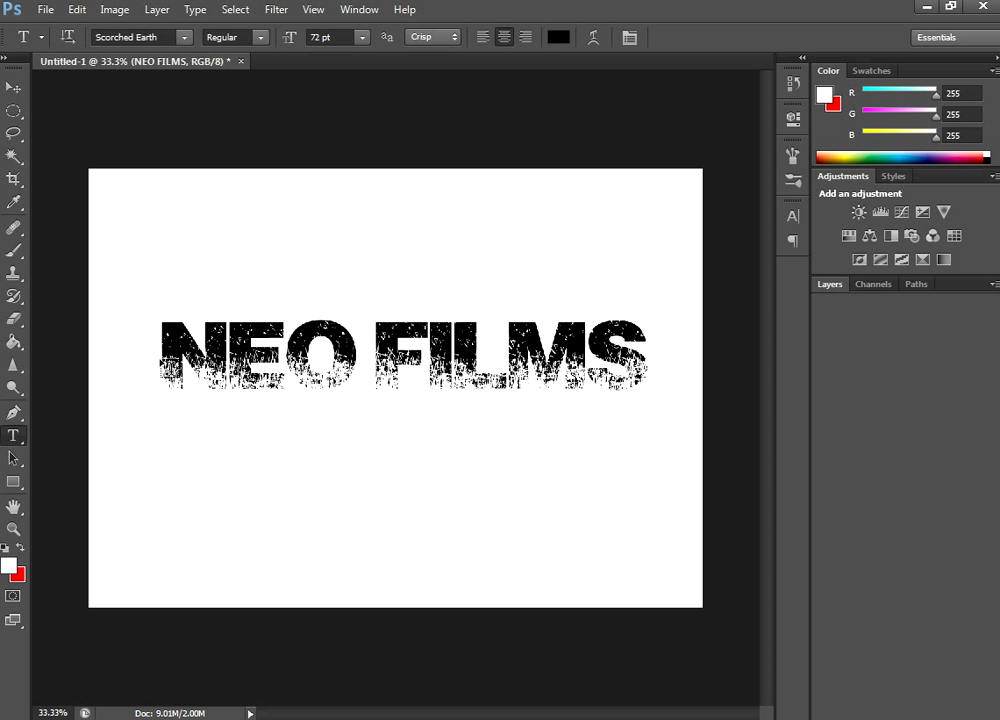
left_click(158, 342)
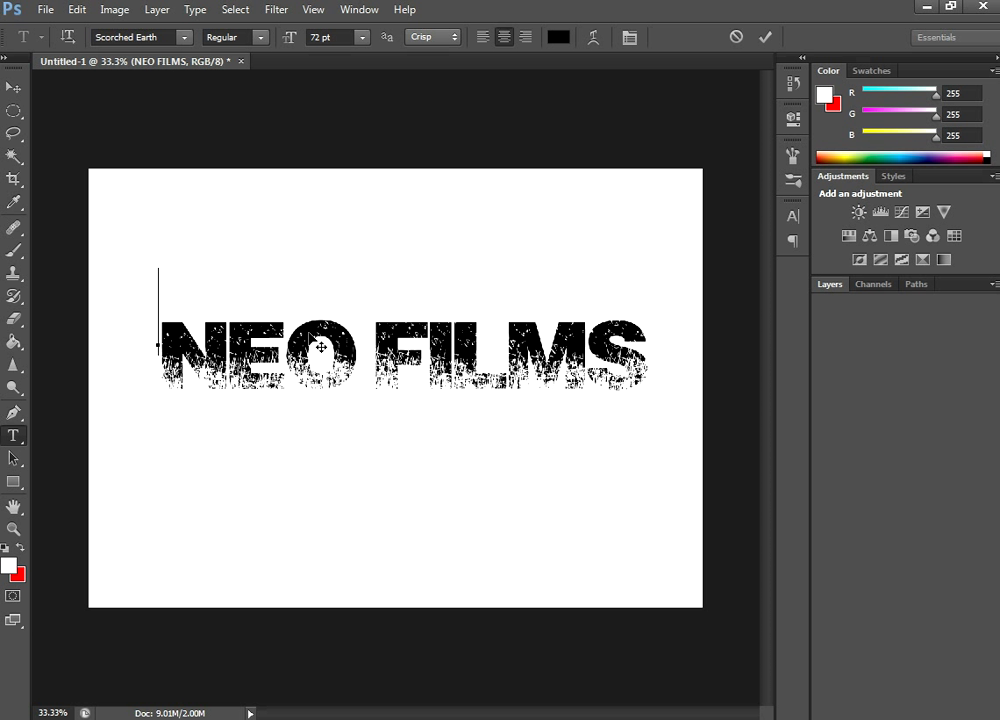
left_click(14, 87)
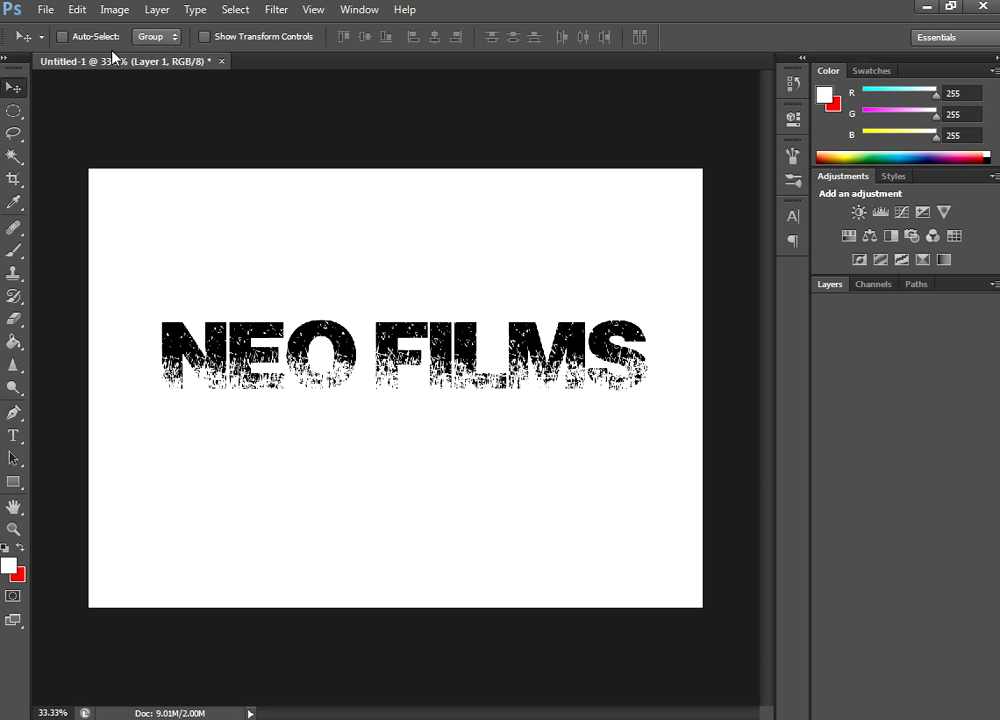
- With the Type tool active, browse the font family list and pick PP Handwriting
left_click(16, 434)
left_click(150, 37)
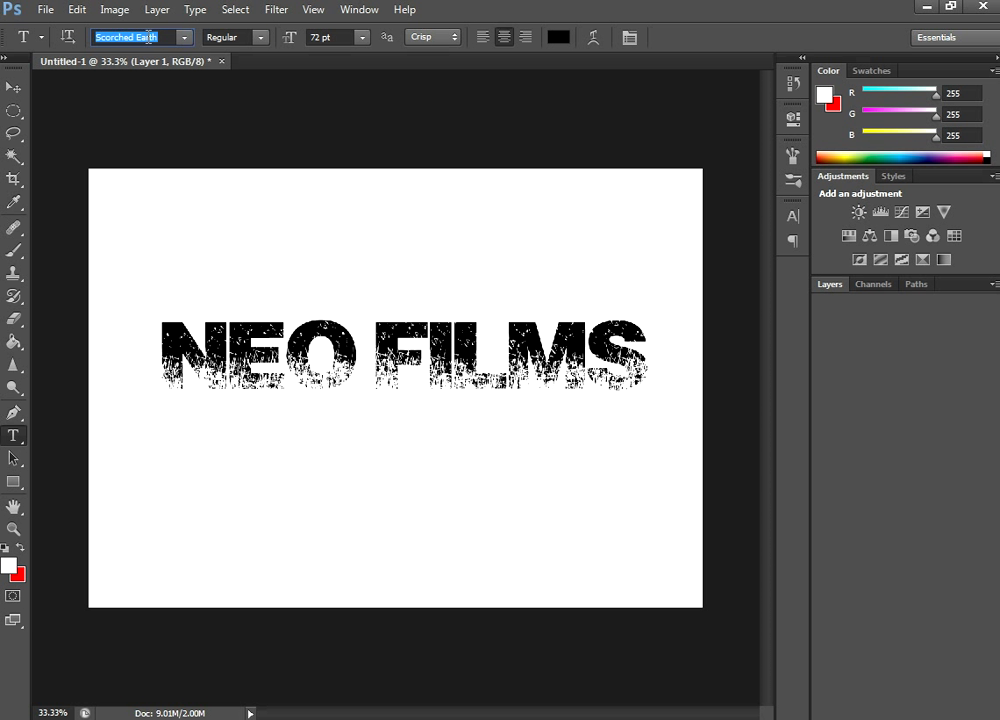
type("Haettenschweiler")
left_click(185, 37)
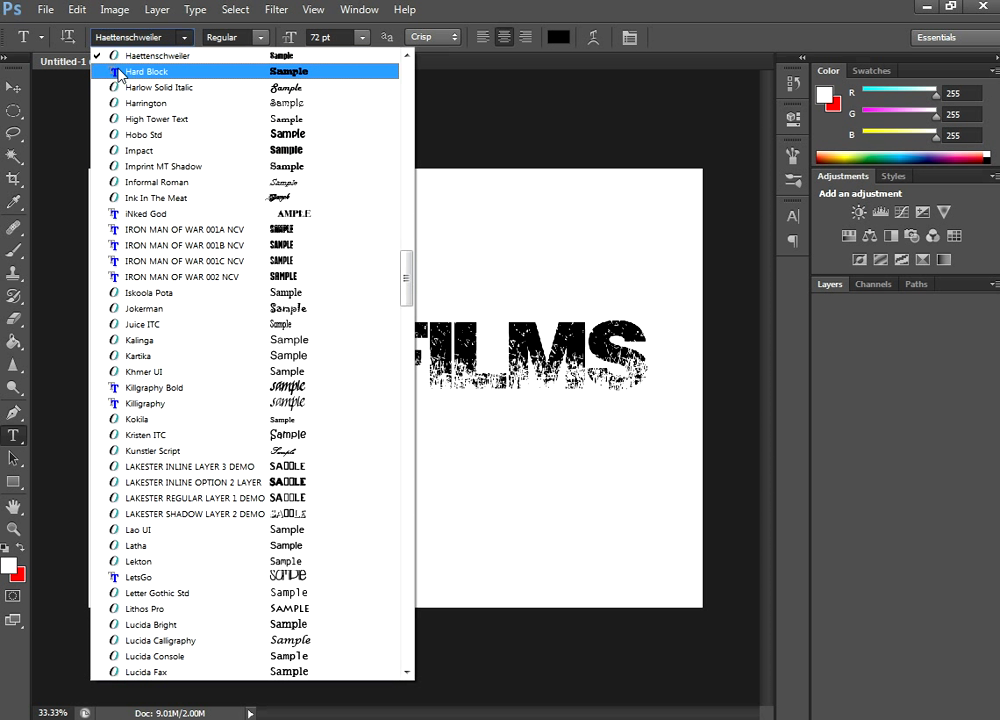
scroll(197, 156, "up", 2)
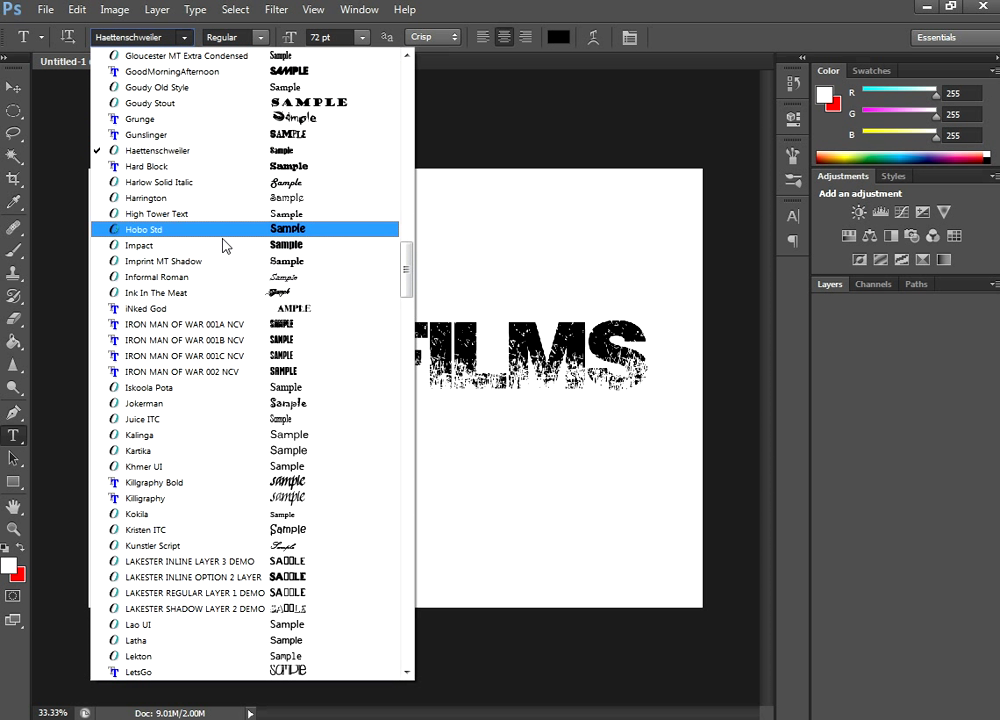
scroll(200, 540, "down", 1)
scroll(200, 540, "down", 9)
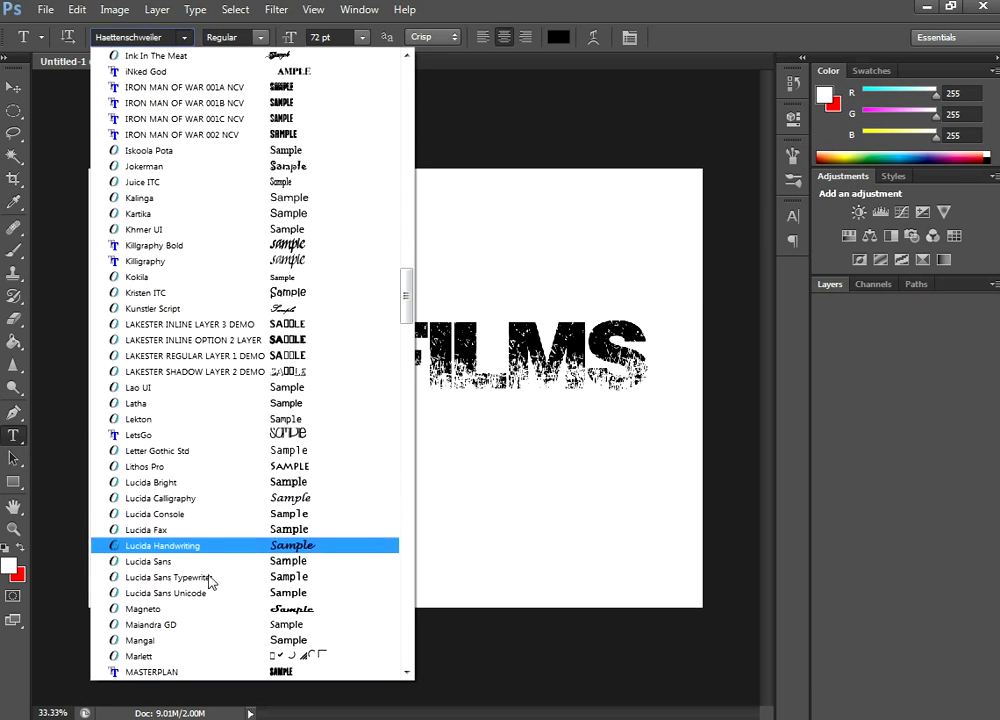
scroll(208, 560, "down", 6)
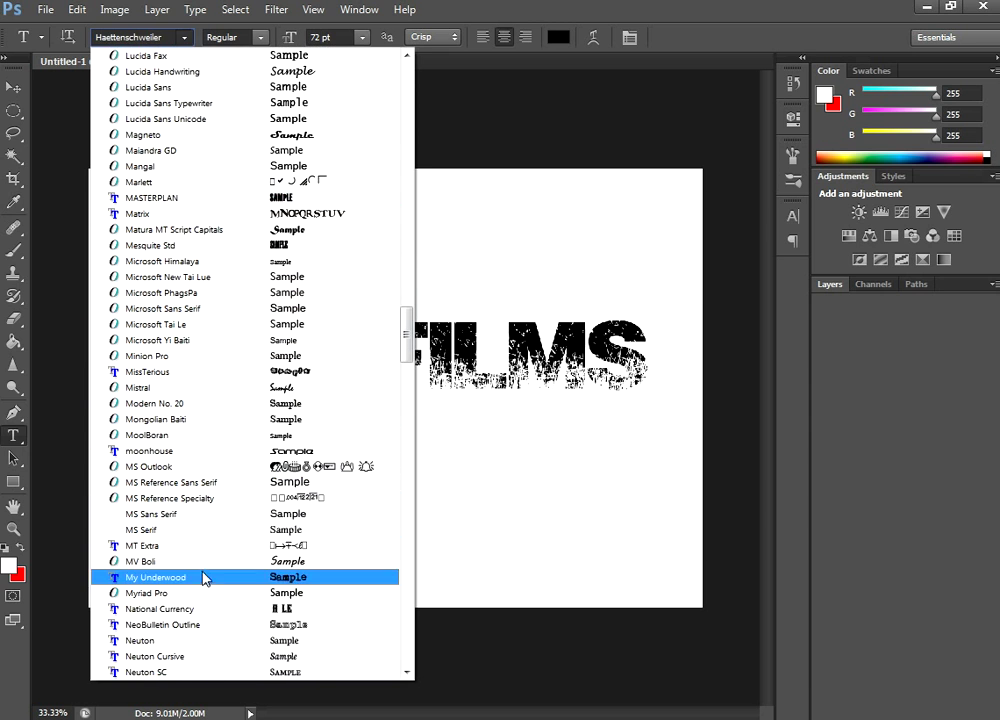
scroll(205, 580, "down", 5)
scroll(208, 560, "down", 8)
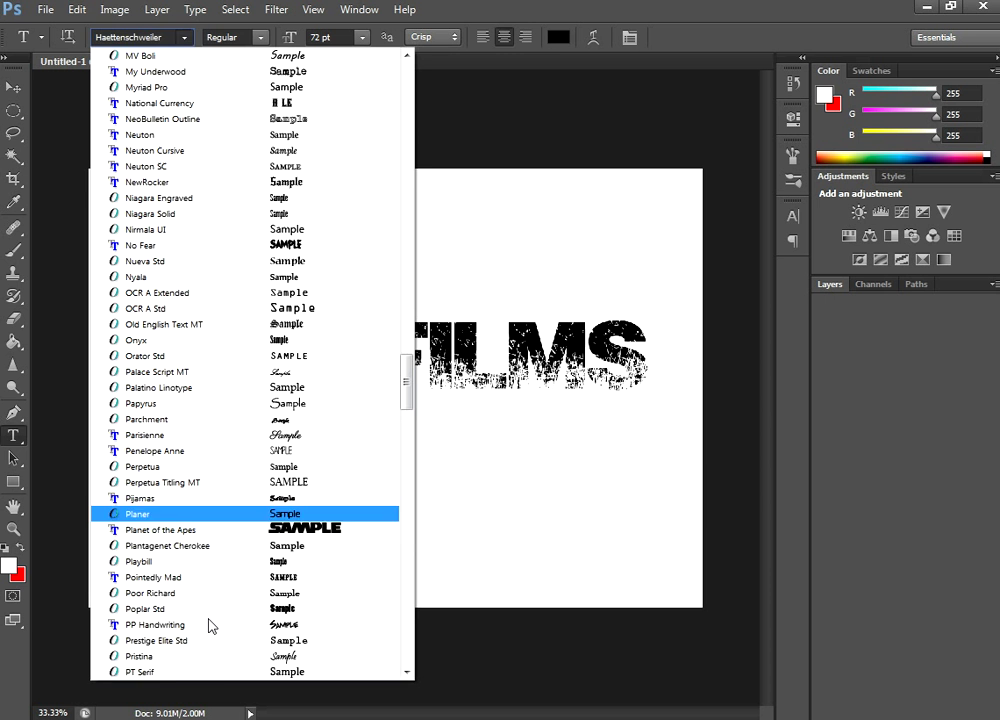
left_click(240, 455)
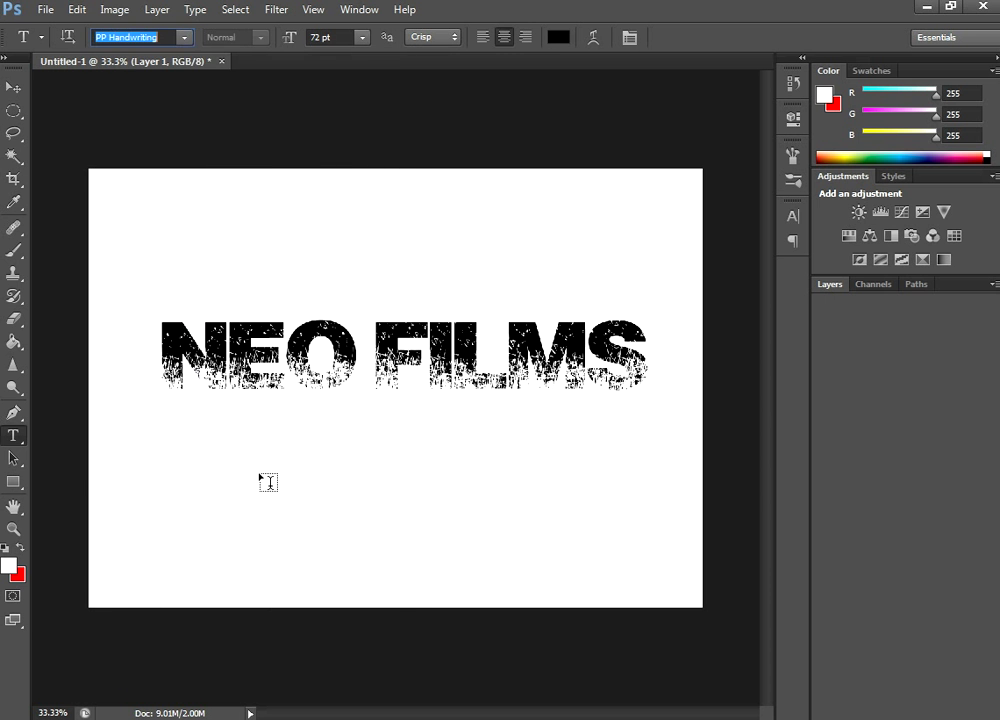
- Scroll back through the font family list to look for SF Hollywood Hills
left_click(184, 37)
scroll(158, 538, "down", 1)
scroll(317, 496, "down", 4)
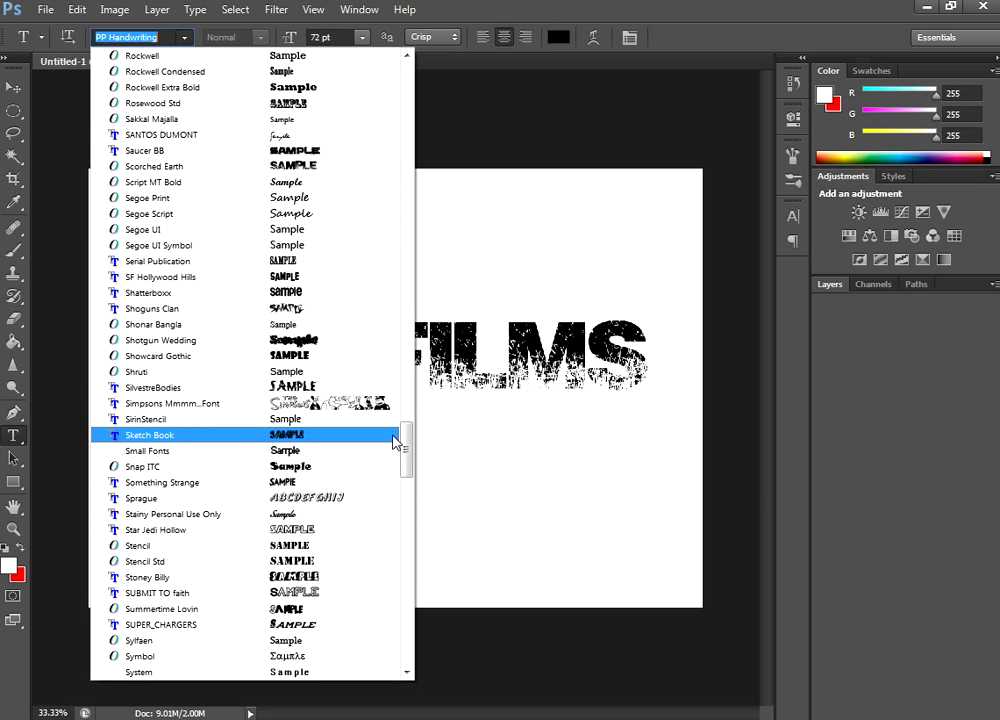
left_click_drag(406, 458, 406, 476)
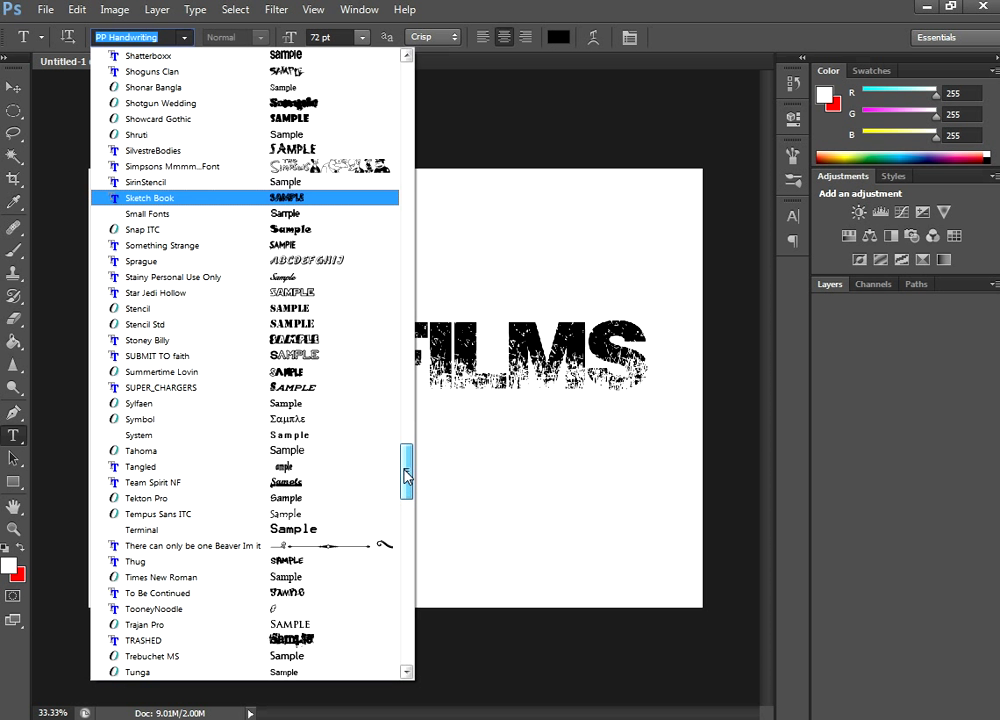
left_click_drag(406, 476, 406, 455)
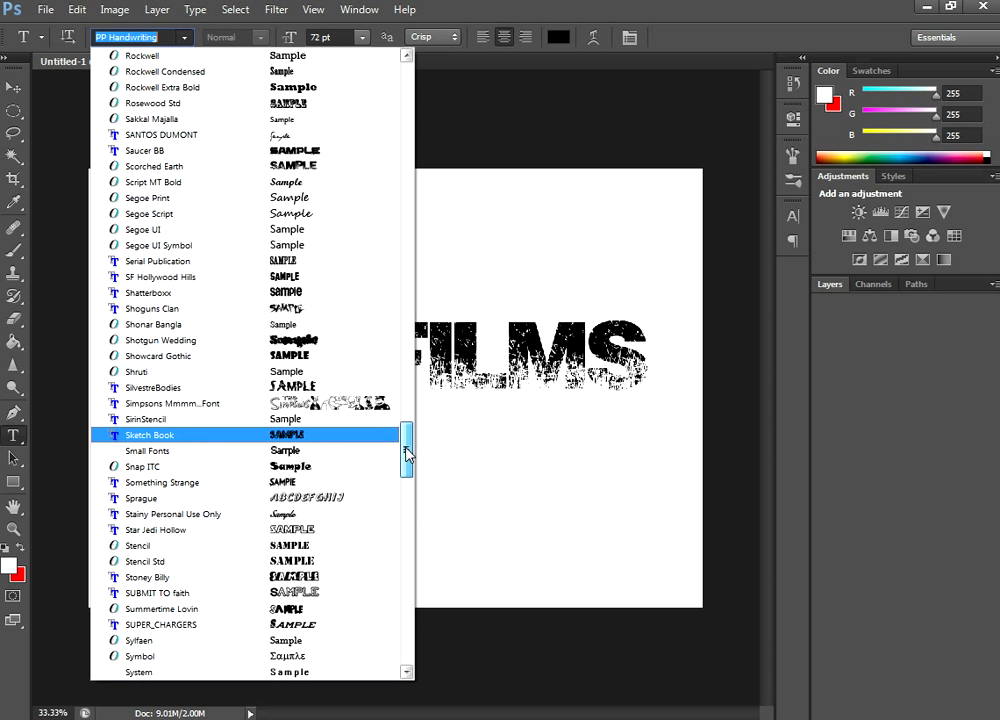
- Set all the NEO FILMS text in SF Hollywood Hills, enlarged from 72 to about 113 pt
left_click(160, 277)
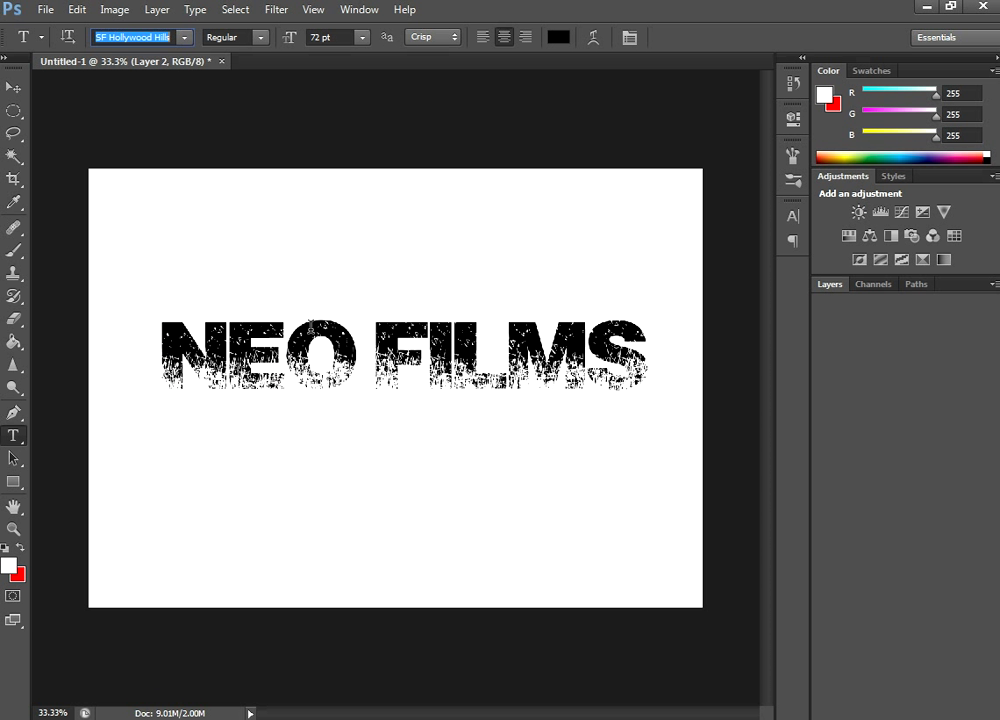
key("ctrl+a")
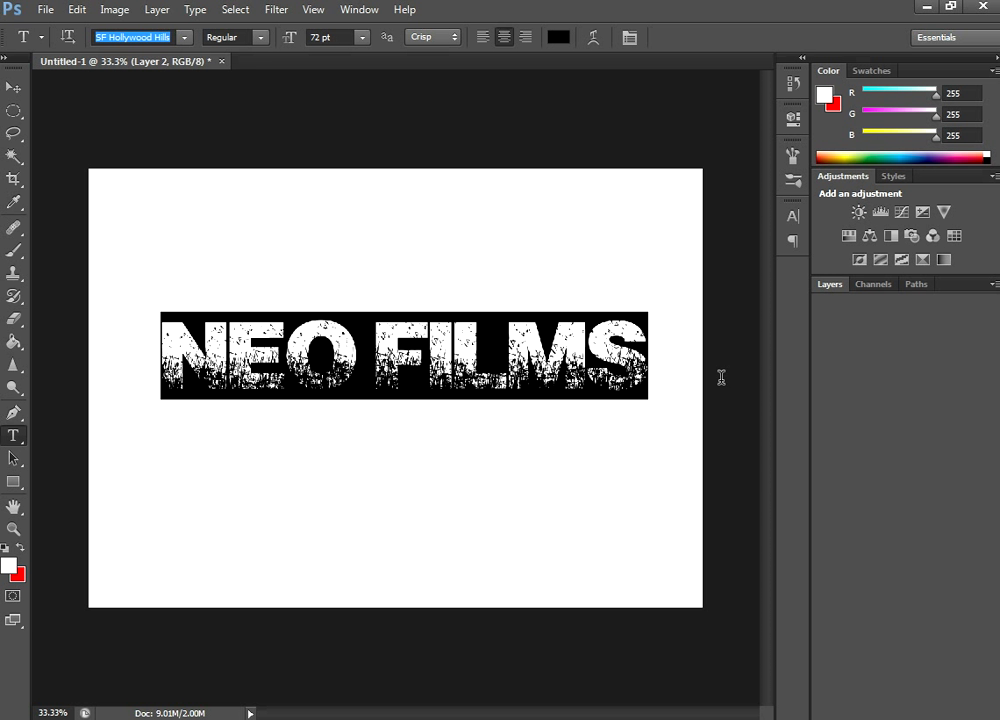
left_click(185, 37)
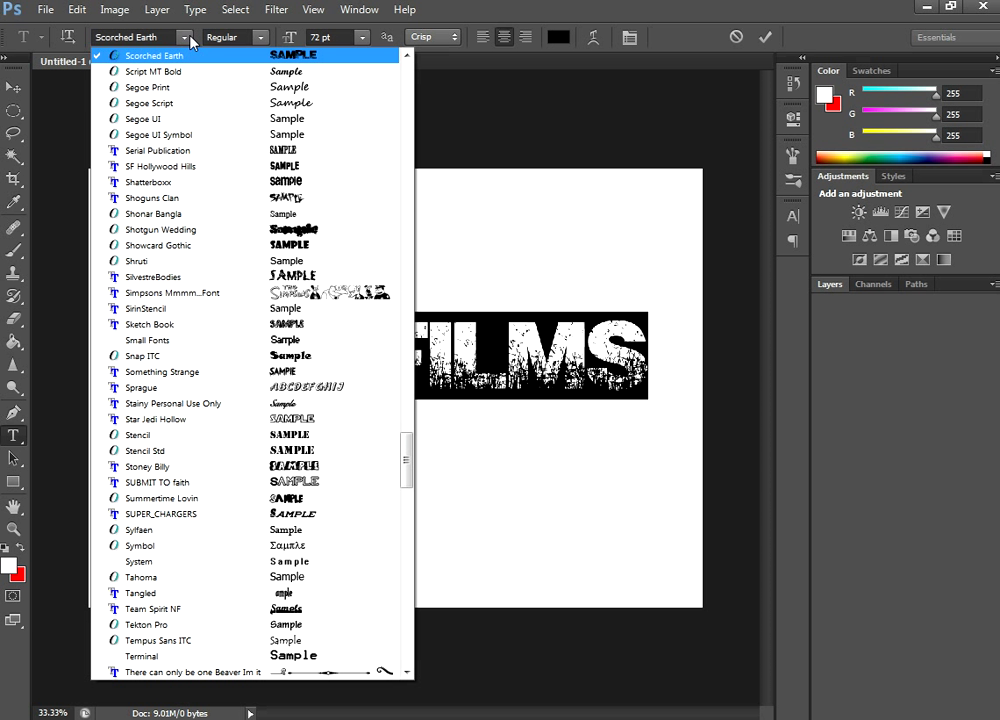
left_click(268, 168)
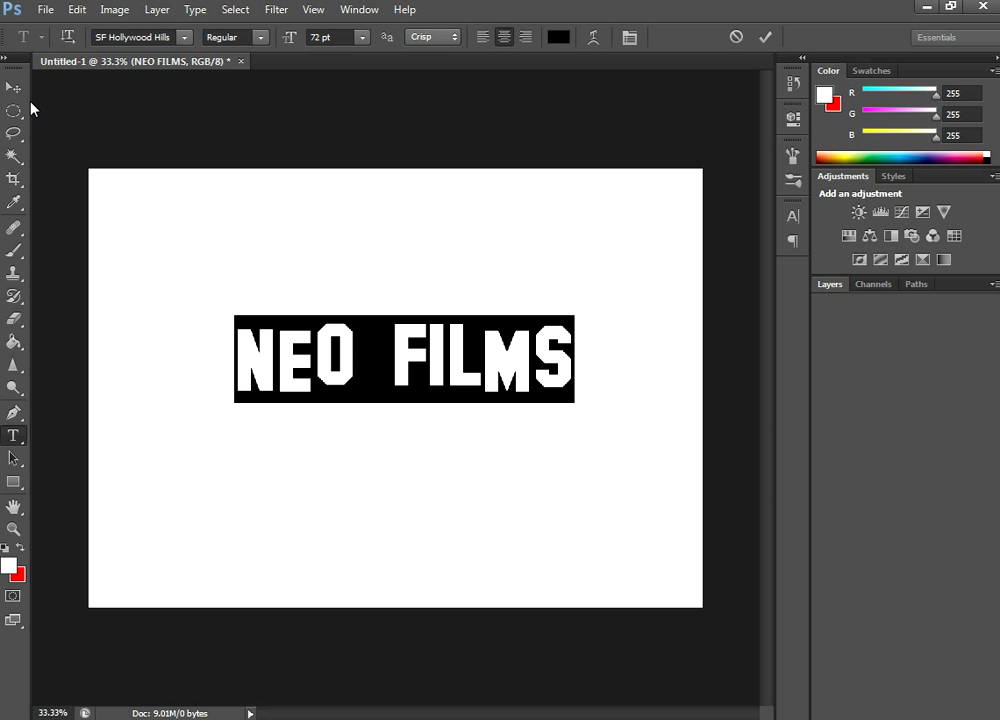
left_click_drag(287, 45, 322, 45)
left_click(12, 87)
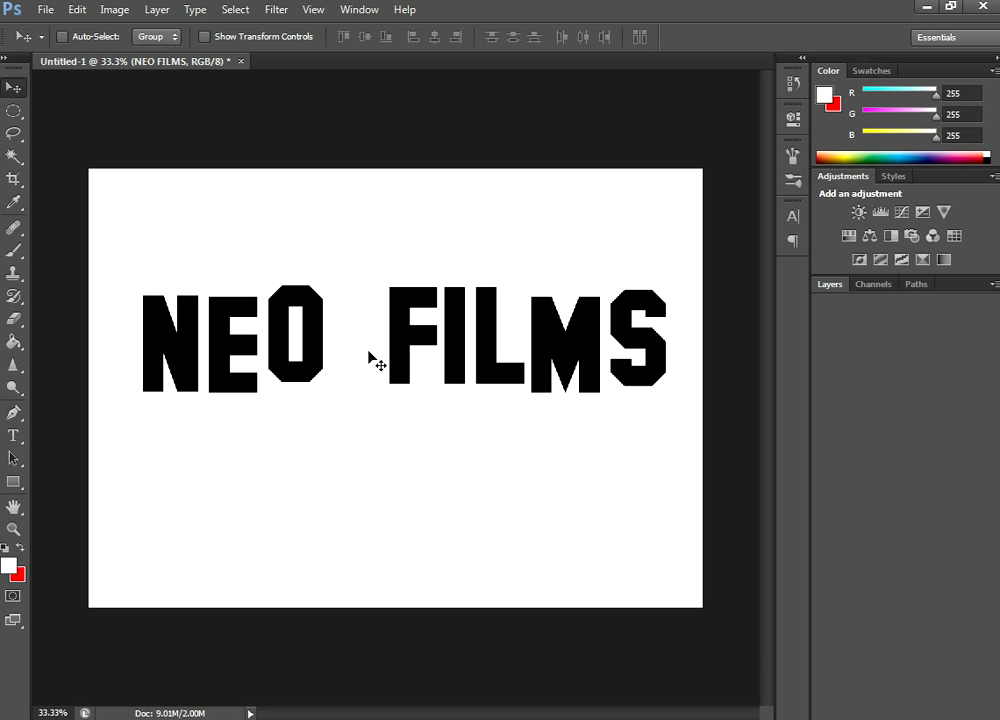
- Replace NEO FILMS with HOLLYWOOD, commit it, and nudge it slightly left
left_click(13, 435)
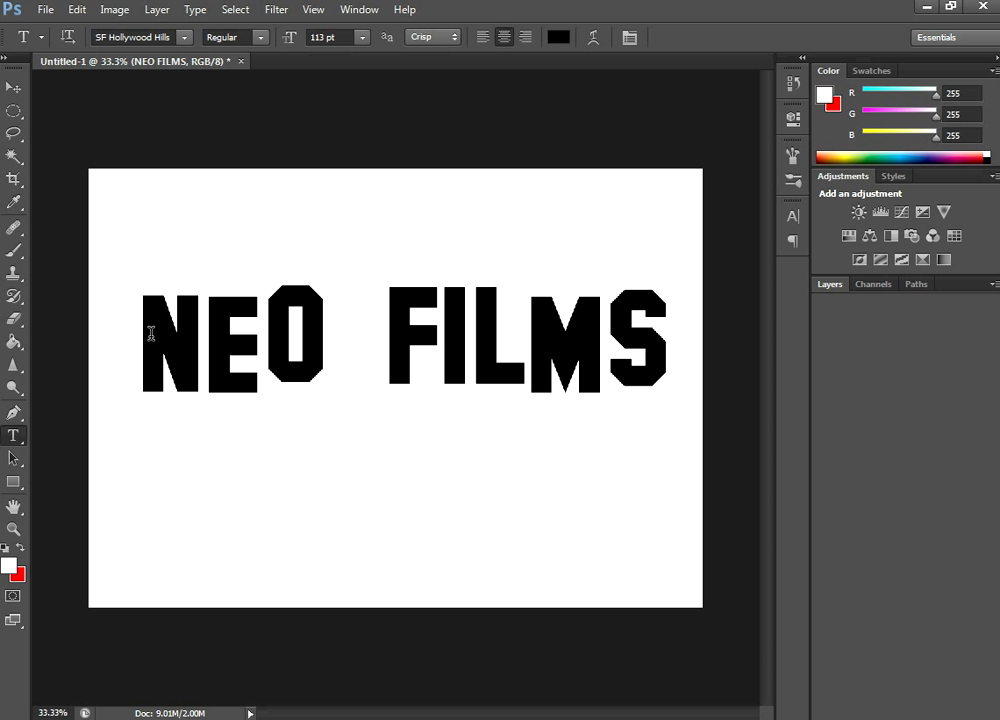
left_click_drag(151, 333, 826, 366)
type("HOL")
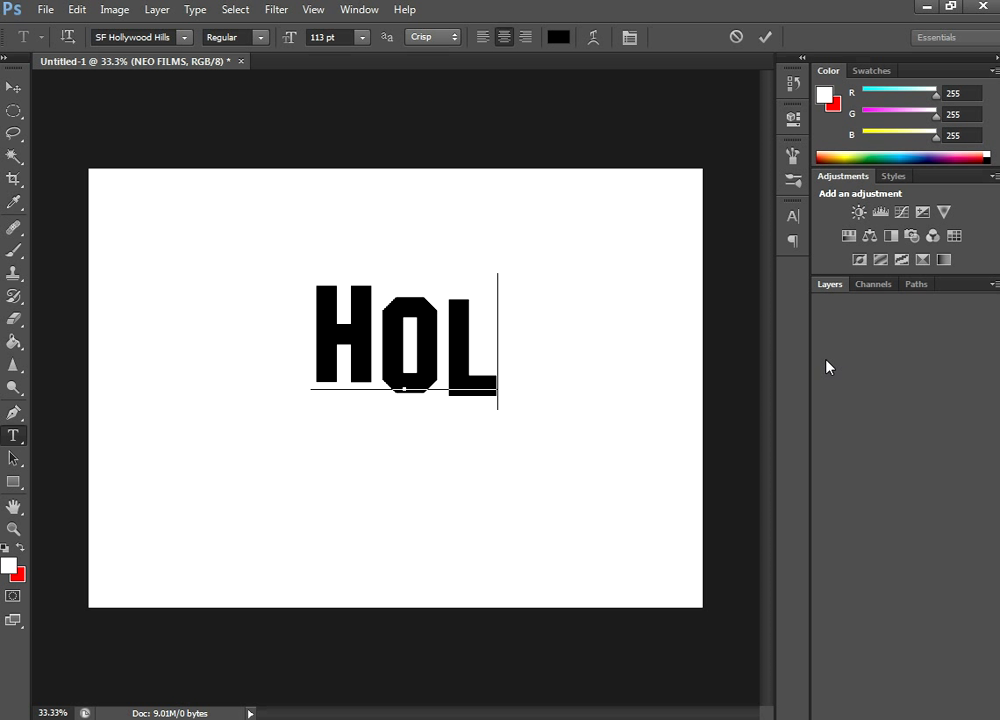
type("LYWOOD")
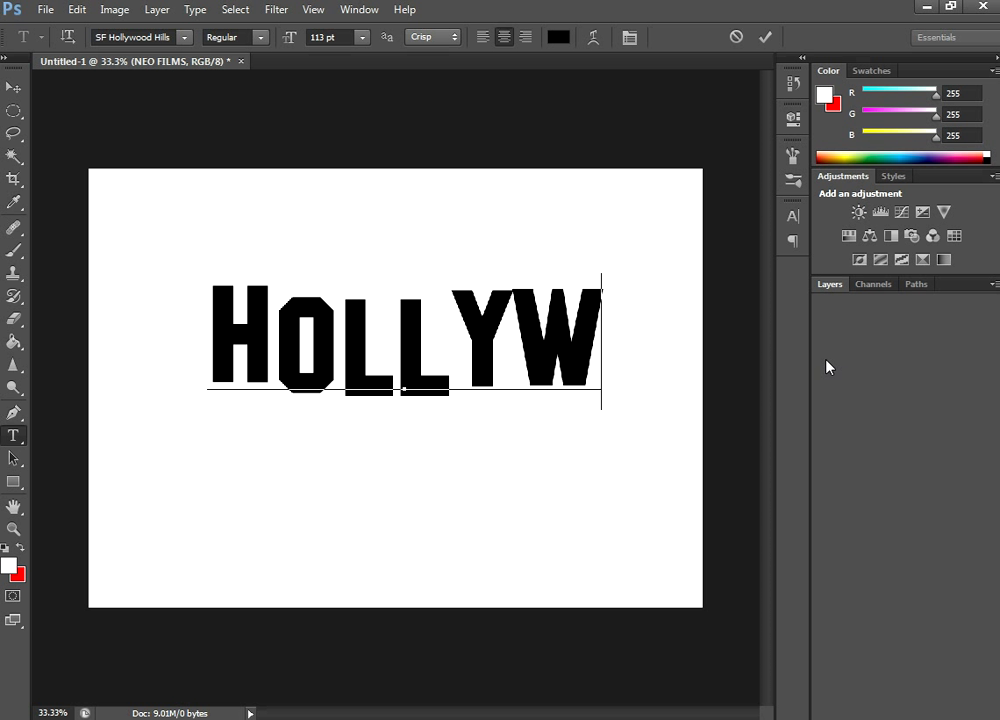
left_click(10, 88)
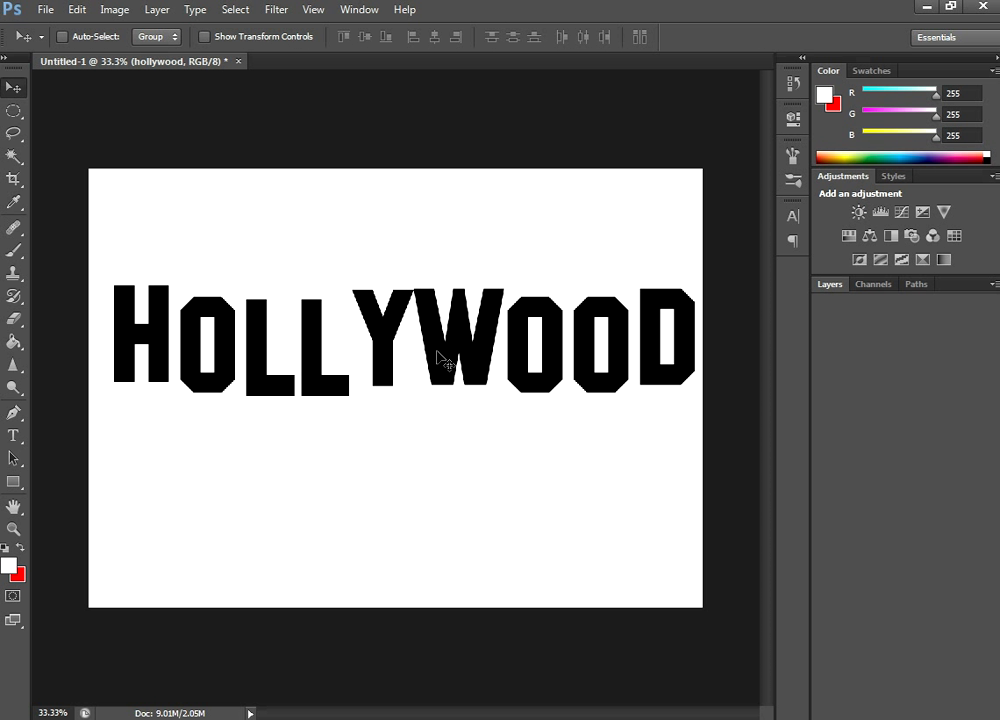
mouse_move(442, 357)
left_mouse_down()
mouse_move(424, 357)
mouse_move(432, 358)
left_mouse_up()
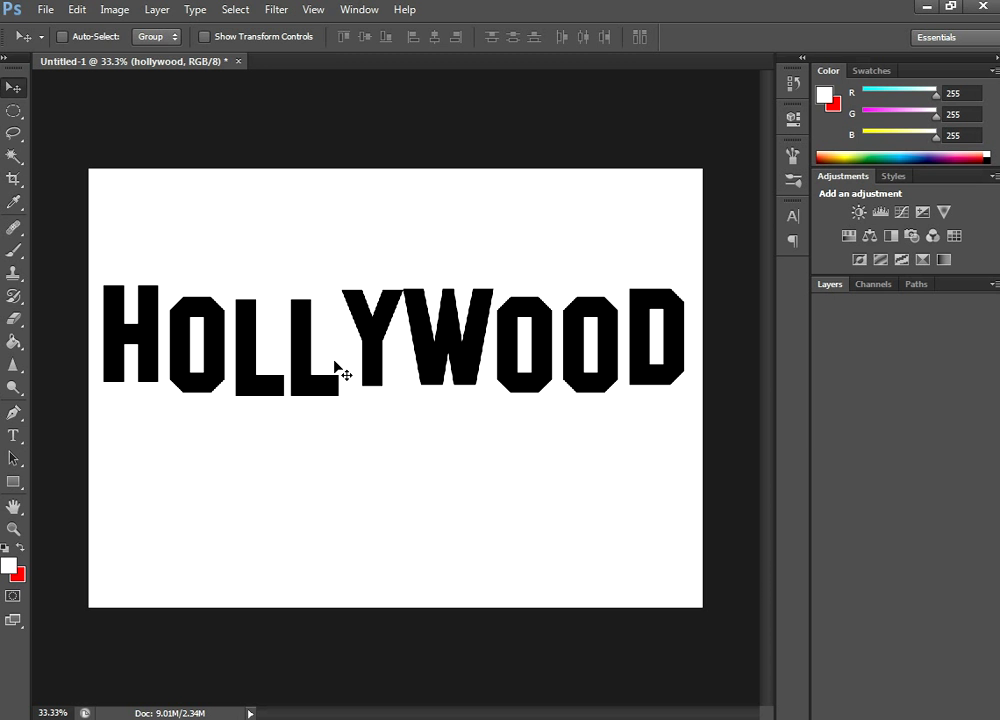
- Minimize Photoshop and the browser, and close the pepsi.zip and font archive windows
left_click(927, 6)
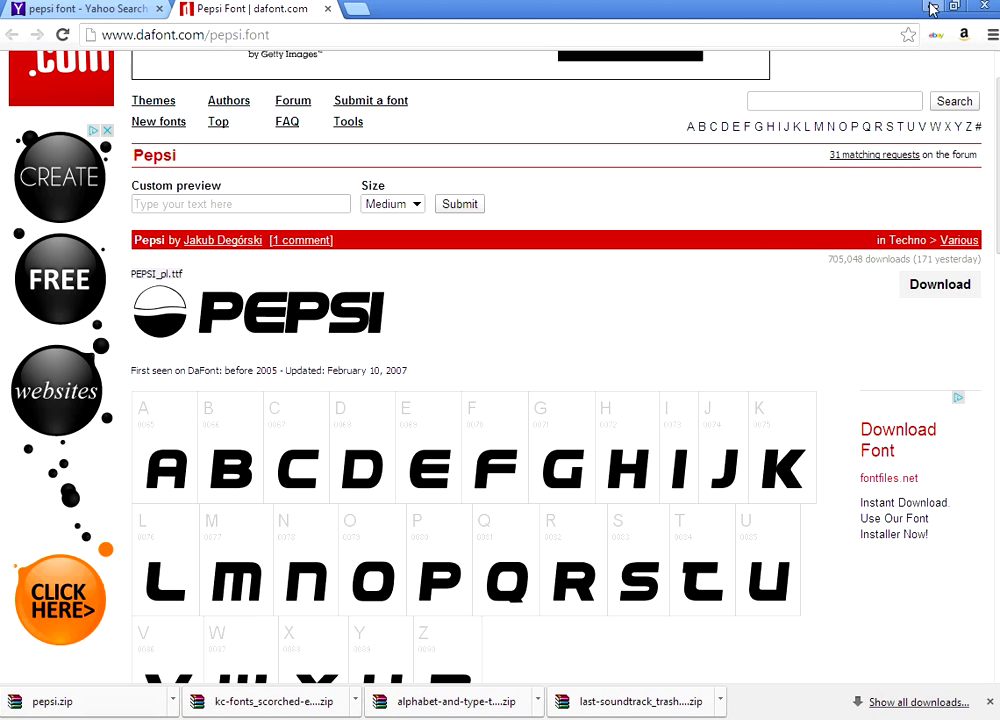
left_click(930, 8)
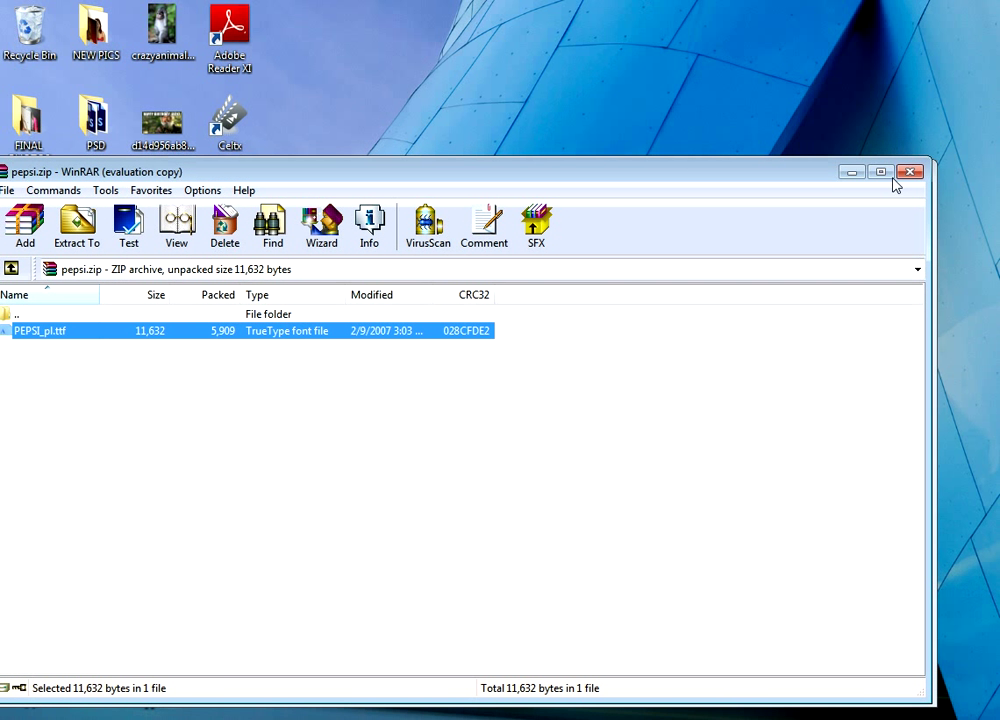
left_click(908, 175)
left_click(909, 176)
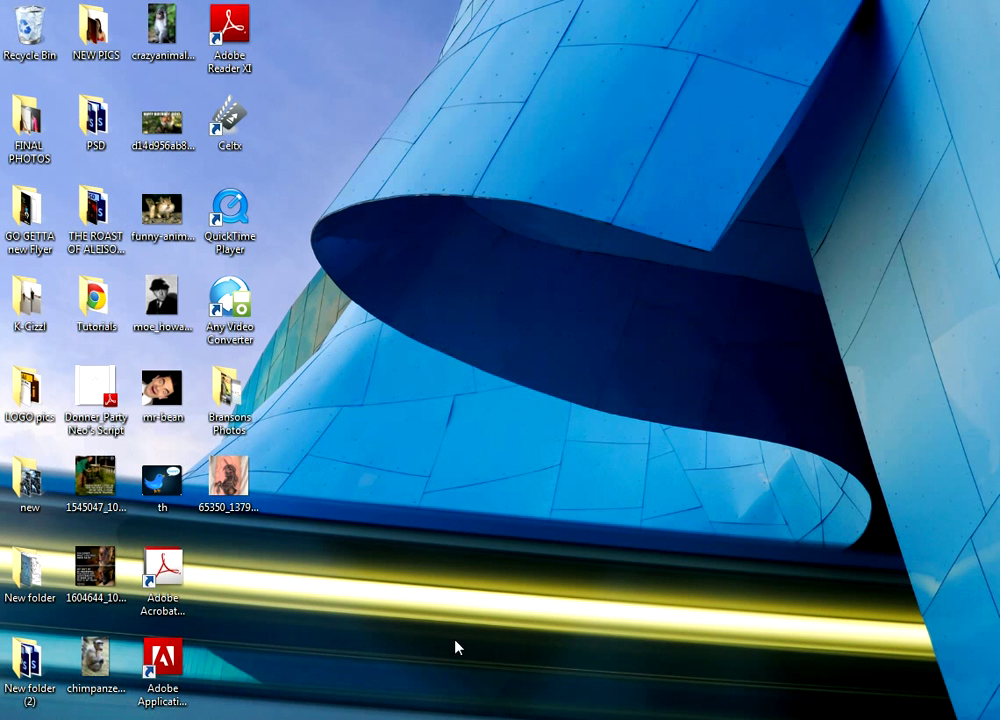